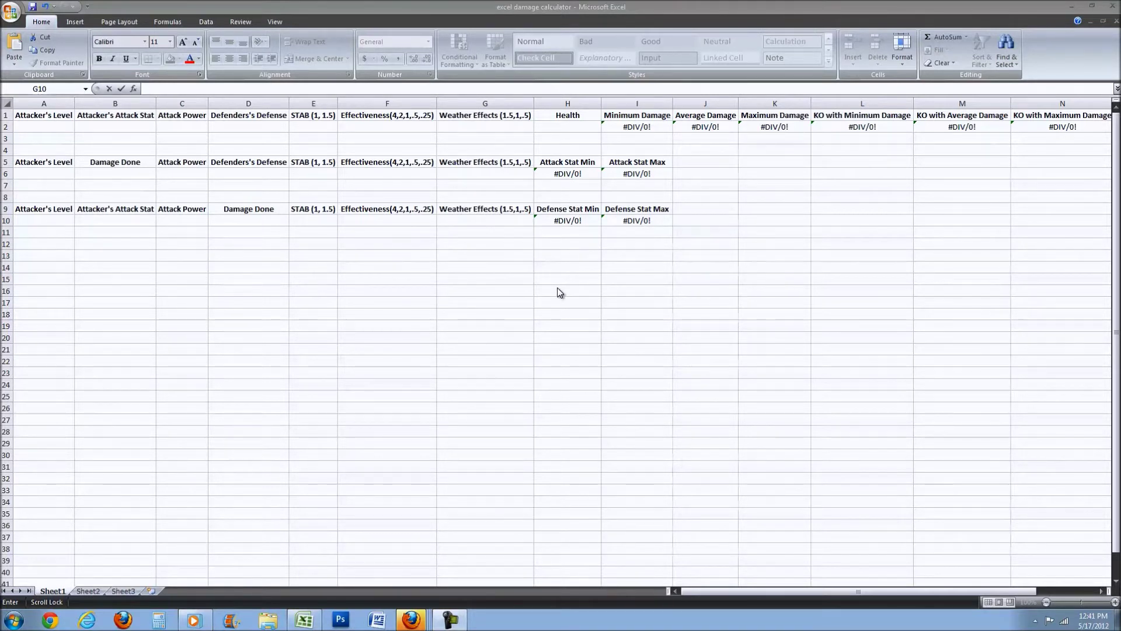
Enter level 100, attack stat 394, power 80 and defense 383 in A2:D2
left_click(53, 126)
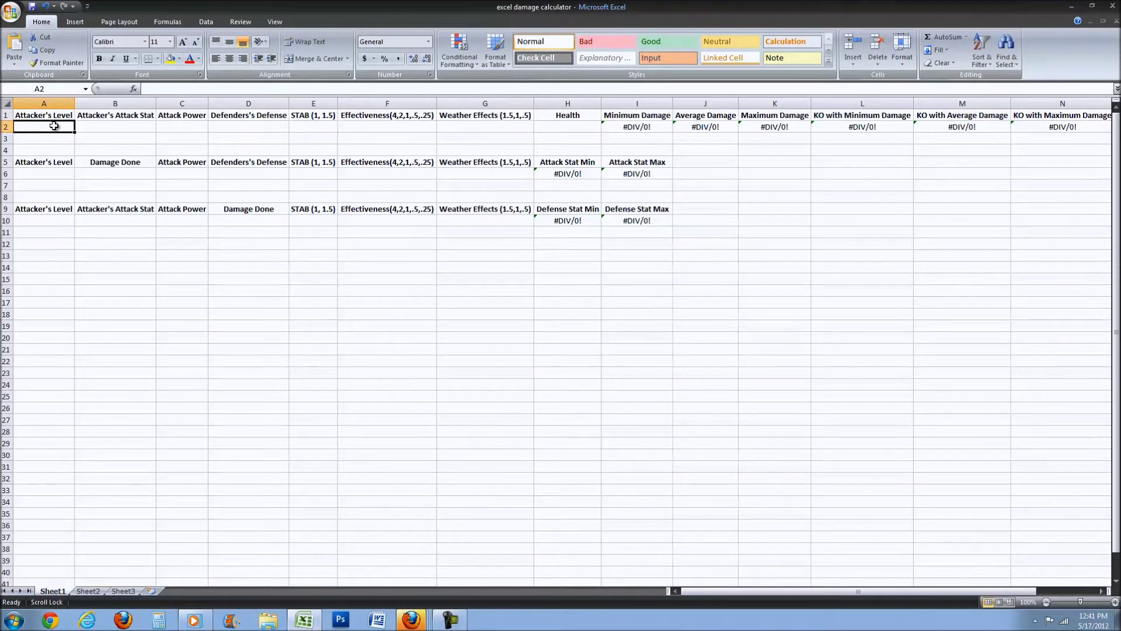
type("100")
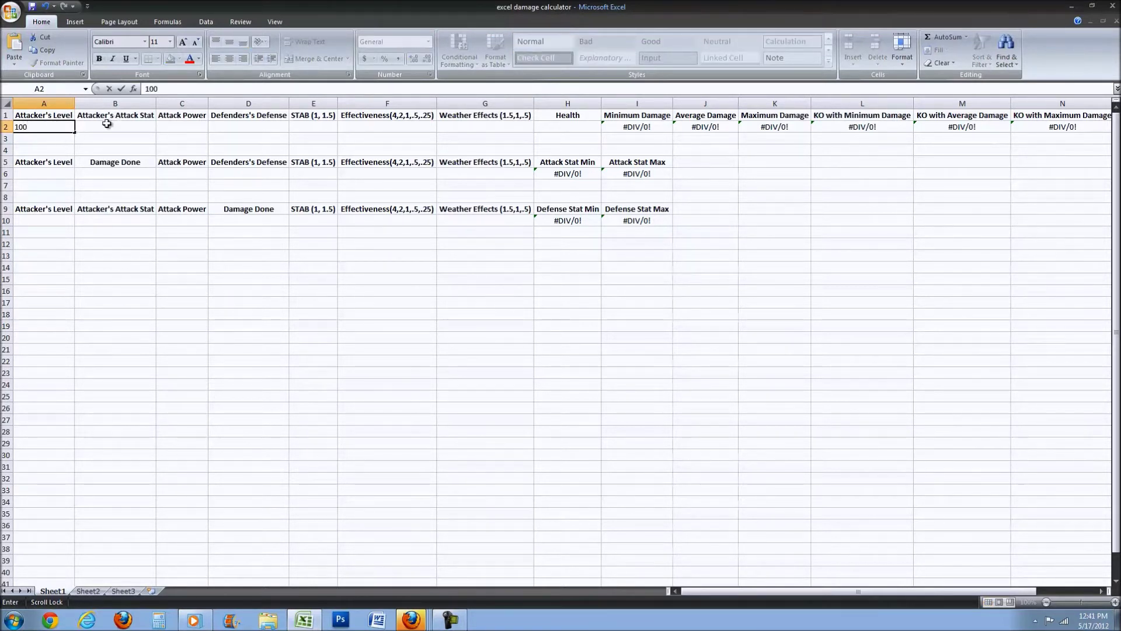
left_click(107, 123)
type("394")
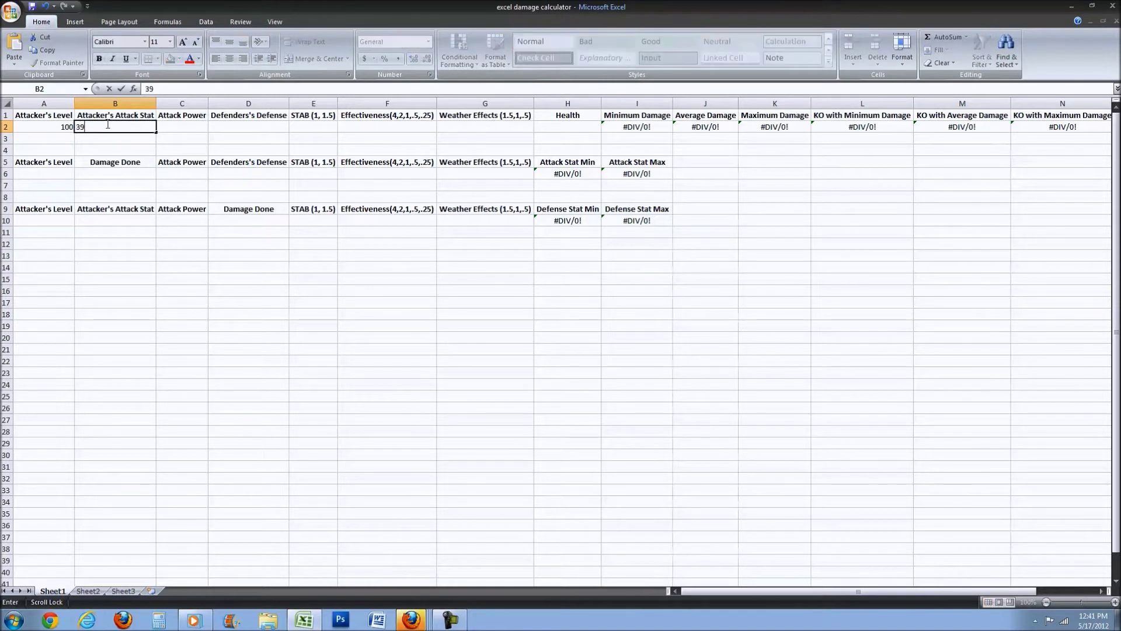
left_click(198, 129)
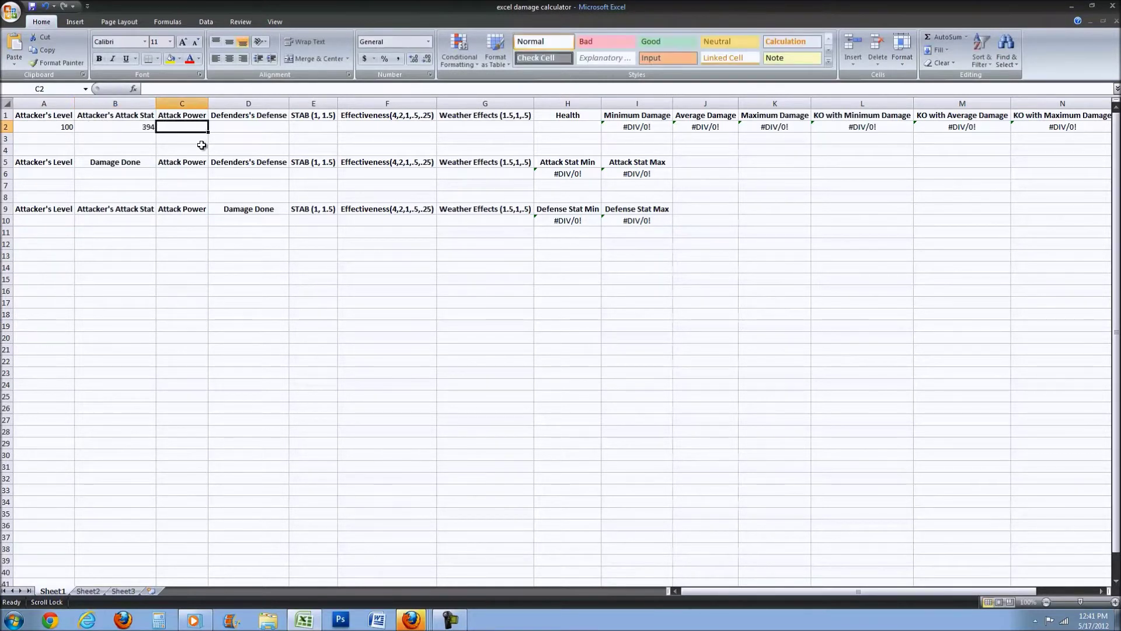
type("80")
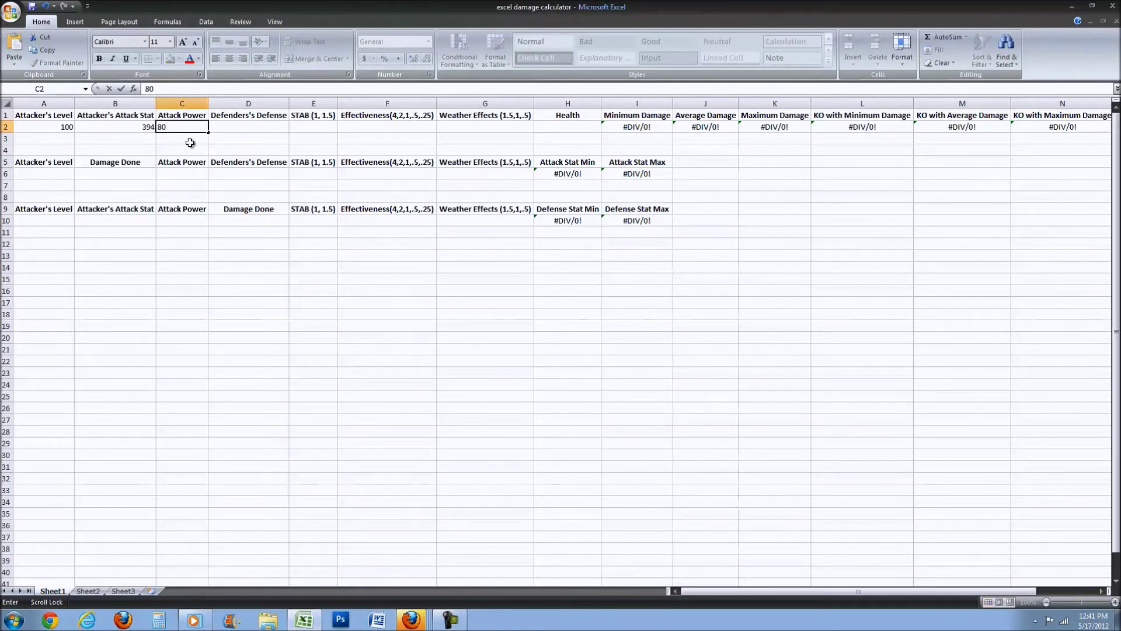
left_click(234, 127)
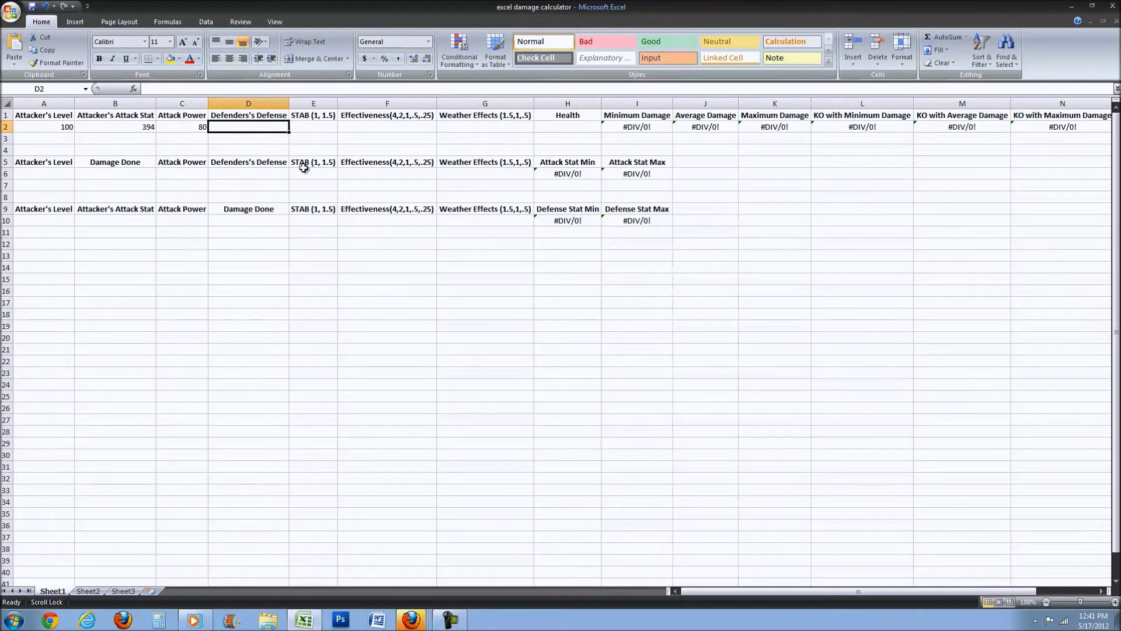
type("383")
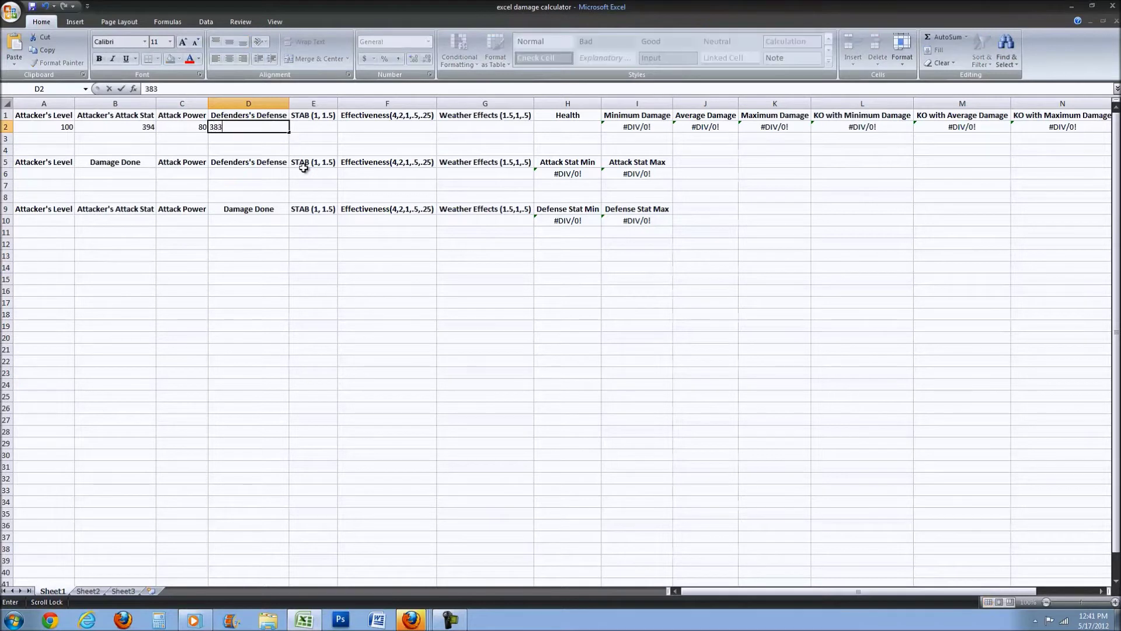
Enter STAB 1.5, effectiveness 0.5 and weather 1.5 in E2:G2
left_click(326, 128)
type("1.")
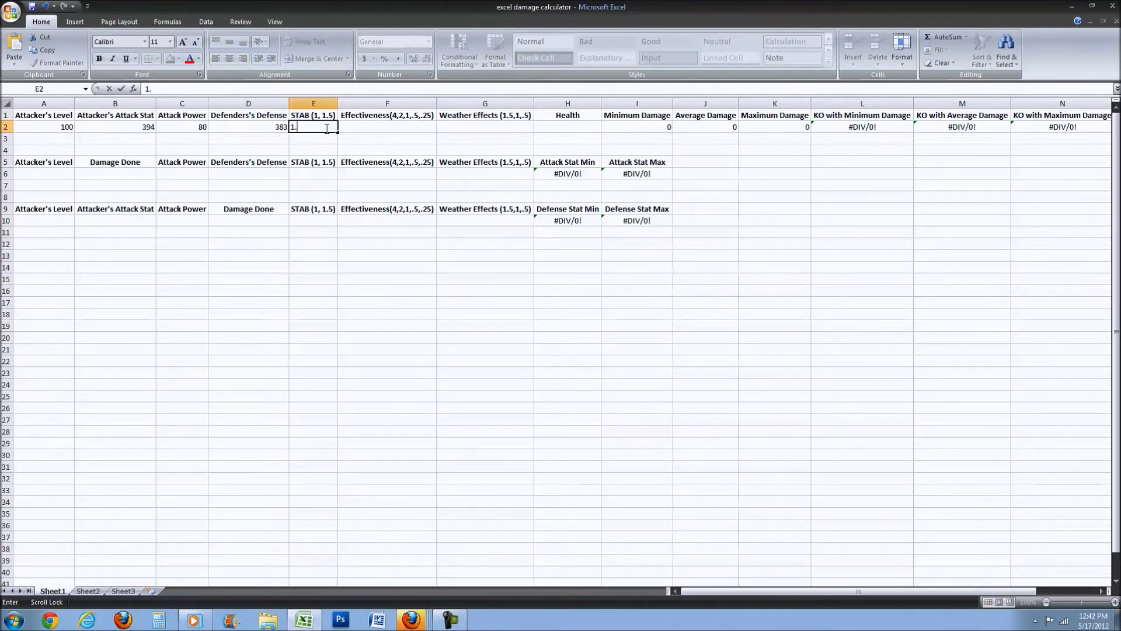
type("5")
left_click(383, 130)
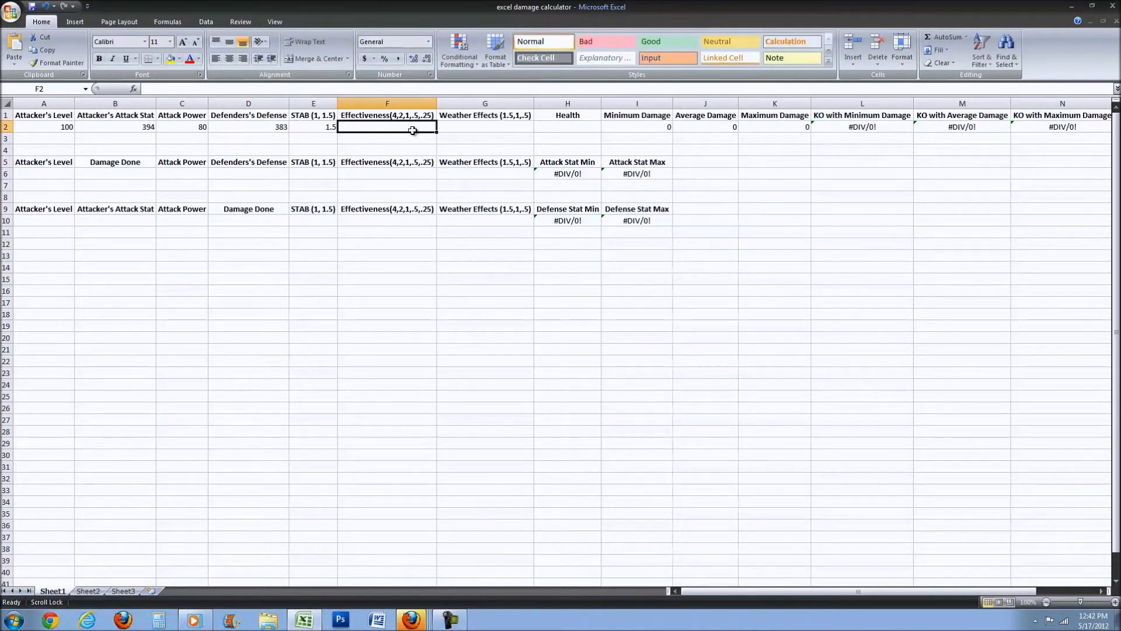
type(".5")
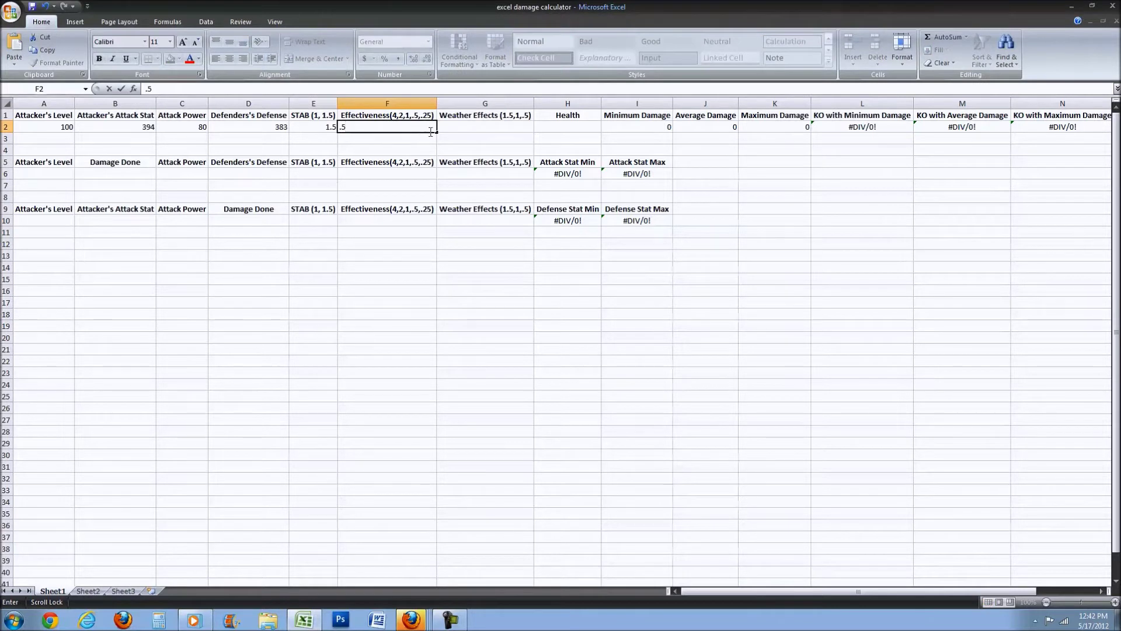
left_click(449, 127)
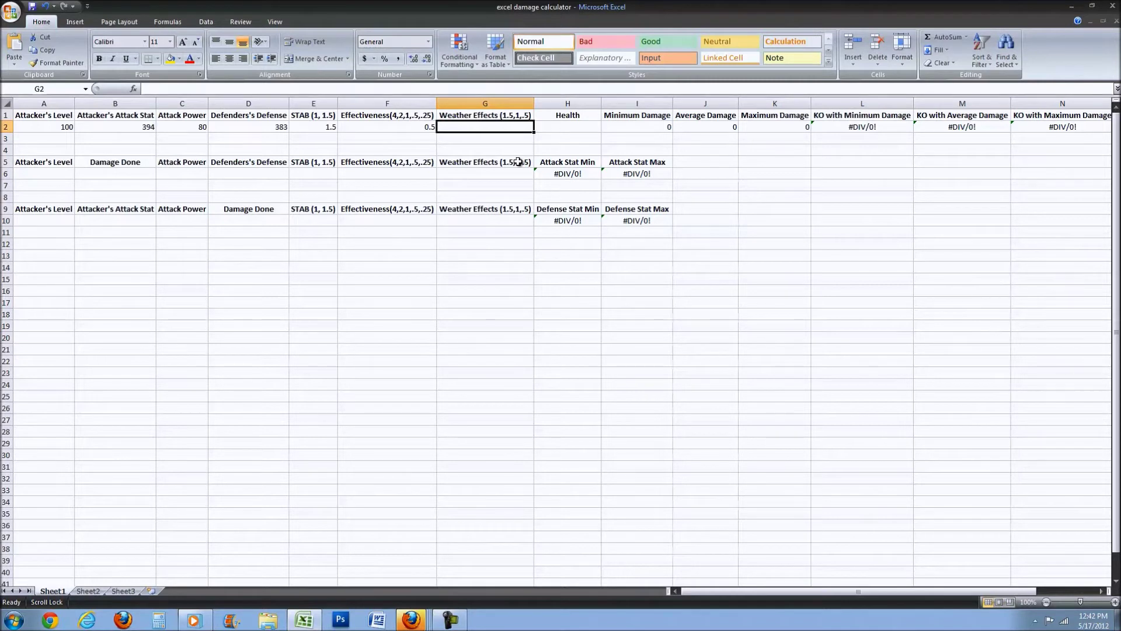
type("1.5")
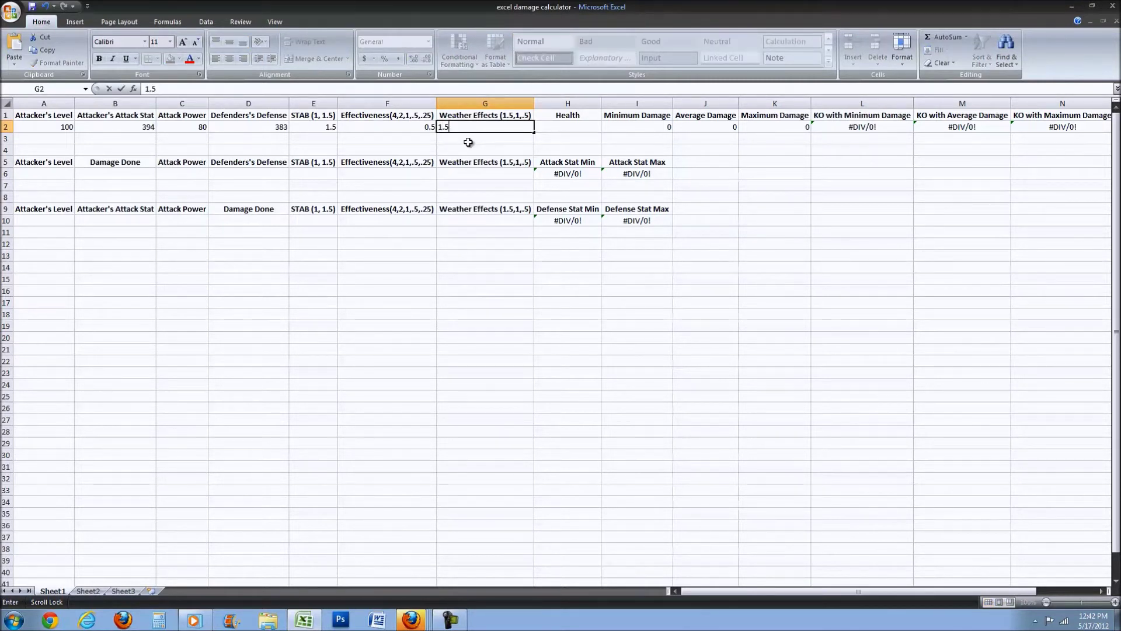
Commit weather 1.5 in G2 and inspect the Minimum, Average and Maximum Damage formulas
left_click(525, 142)
left_click(635, 127)
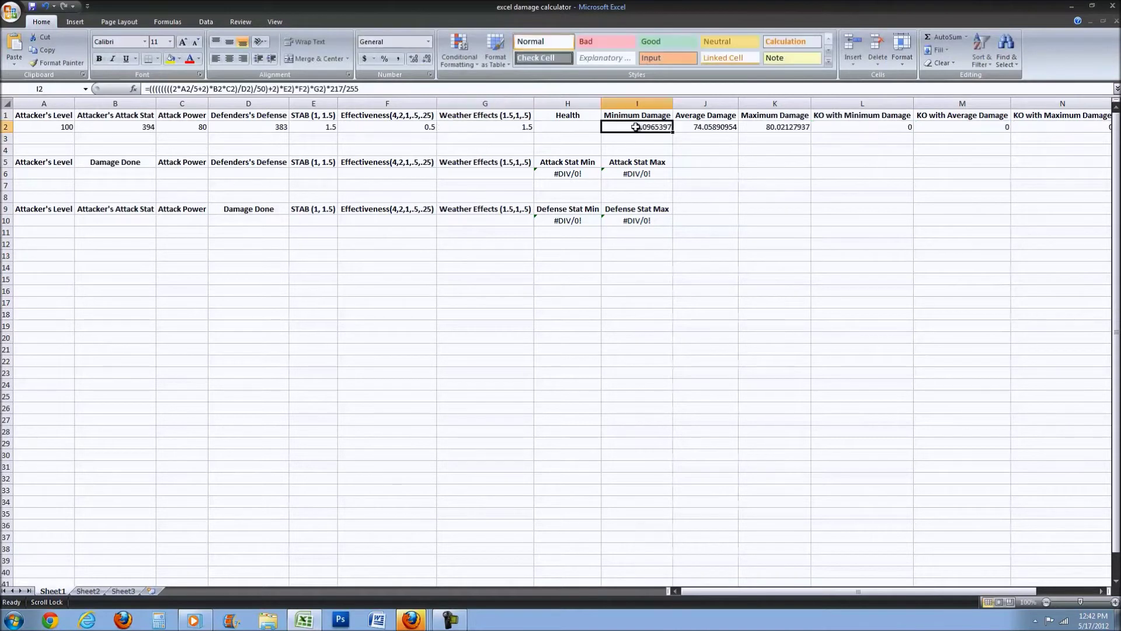
left_click(695, 127)
left_click(782, 131)
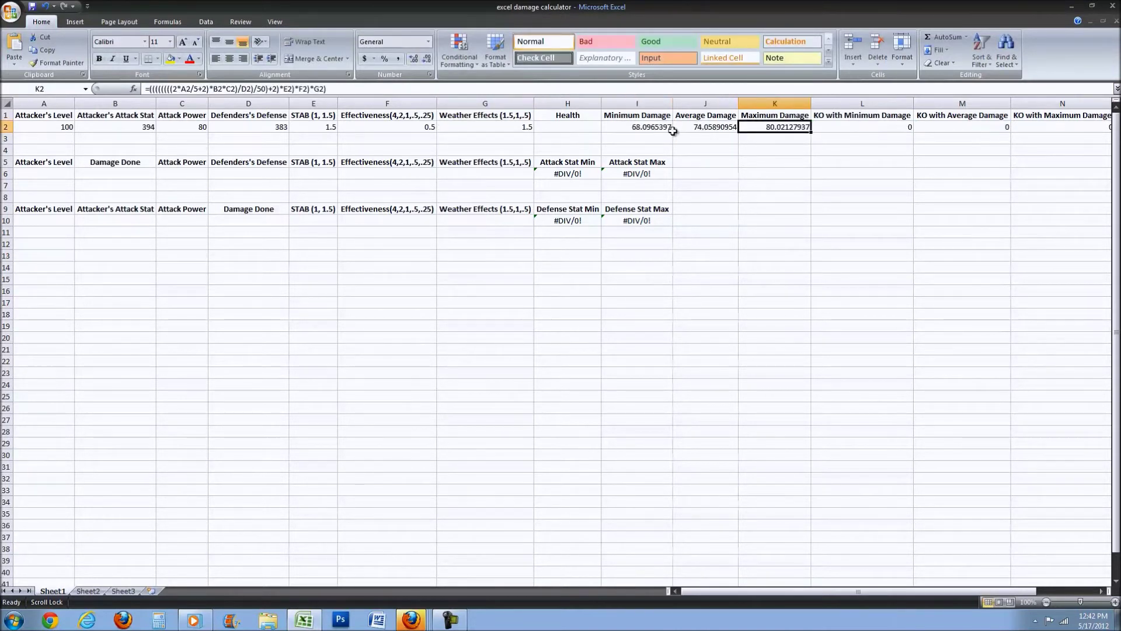
left_click(642, 129)
left_click(700, 128)
Enter health 394 in H2 and review the three KO formulas in row 2
left_click(580, 130)
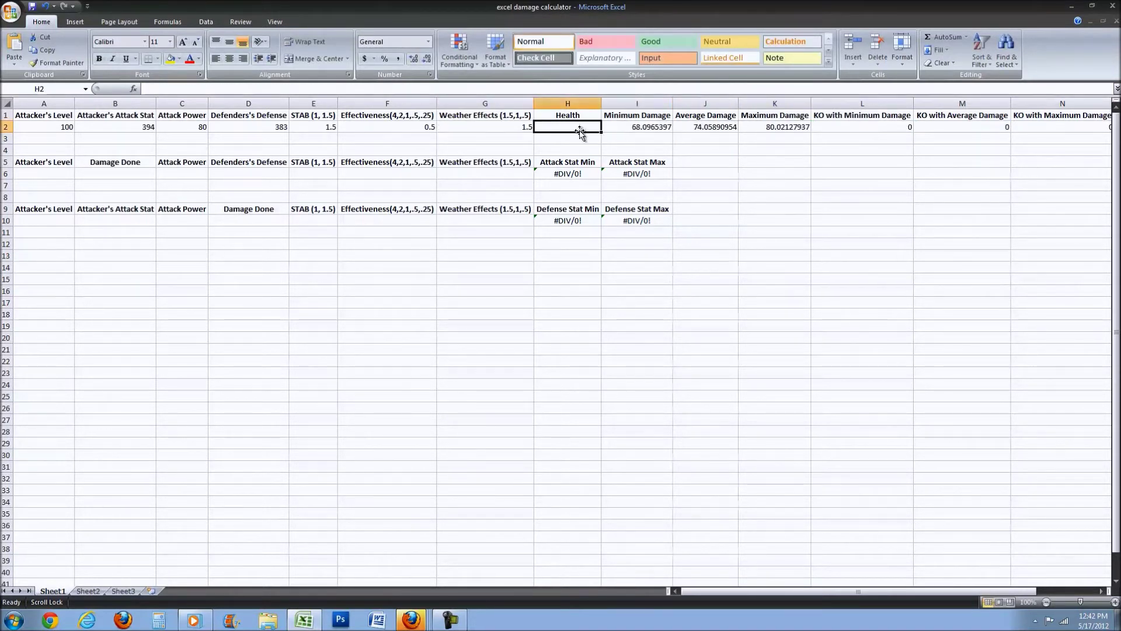
type("394")
left_click(610, 135)
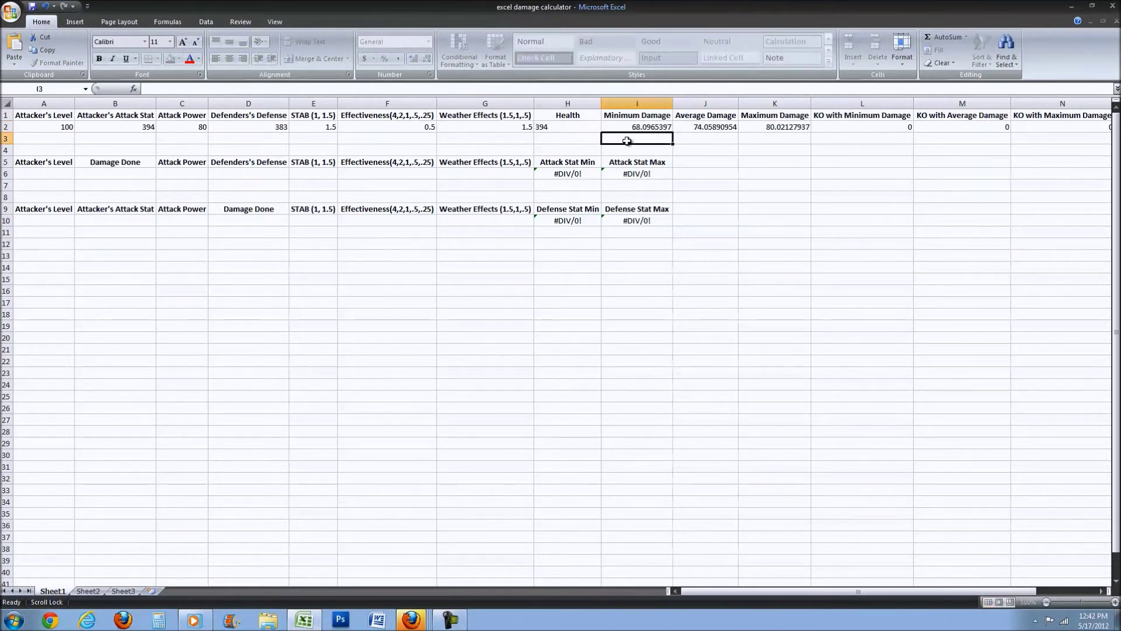
left_click(873, 126)
left_click(926, 126)
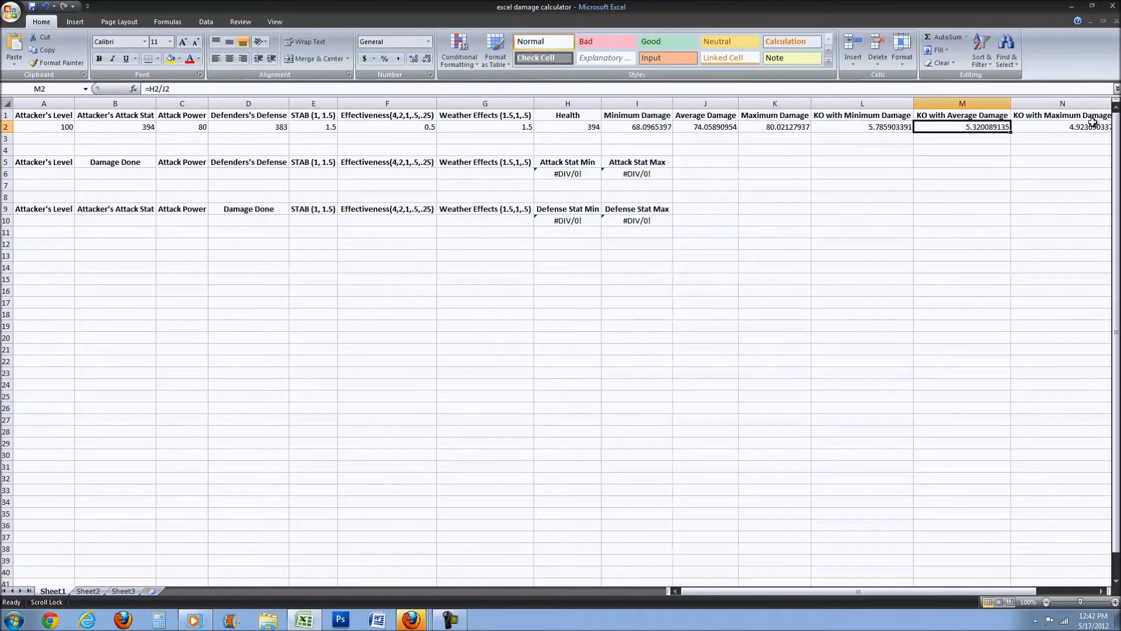
left_click(1087, 124)
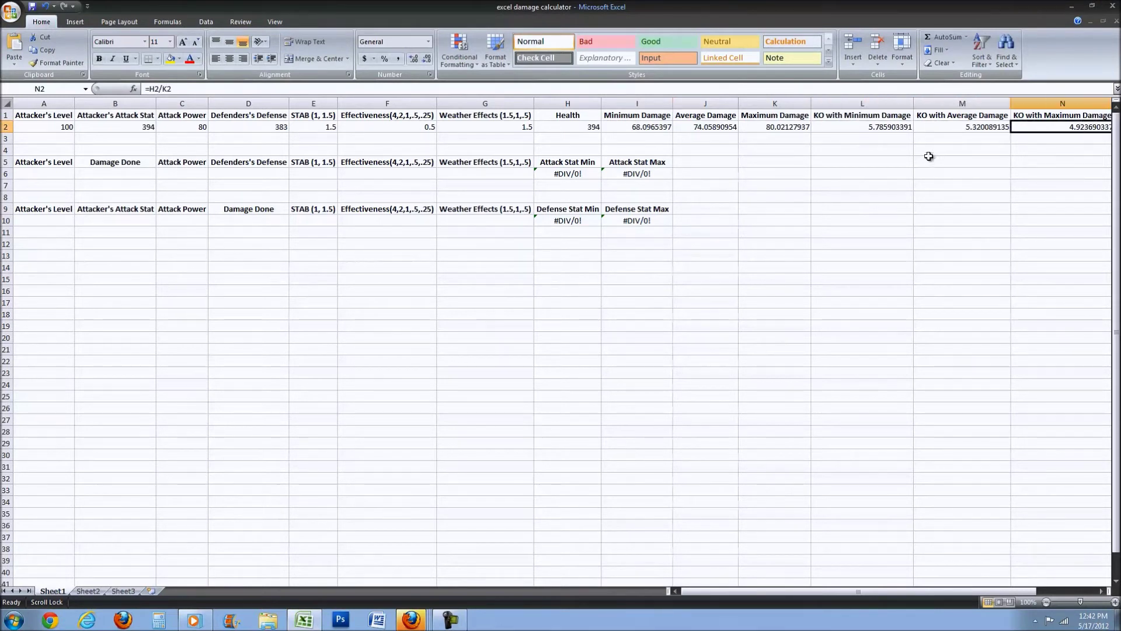
left_click(882, 129)
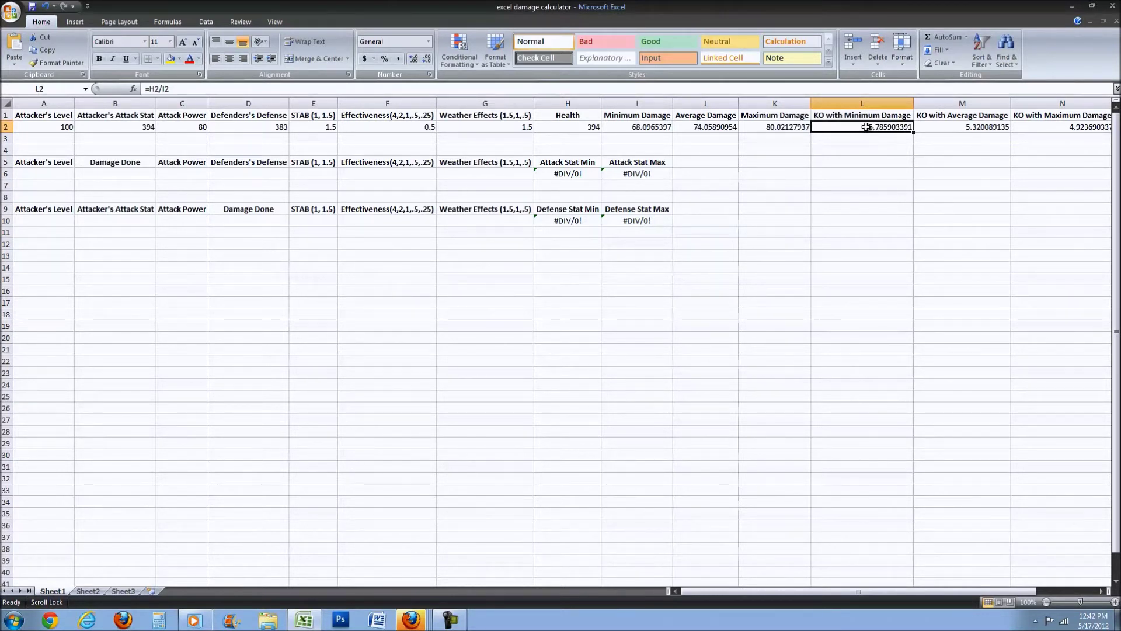
left_click(922, 123)
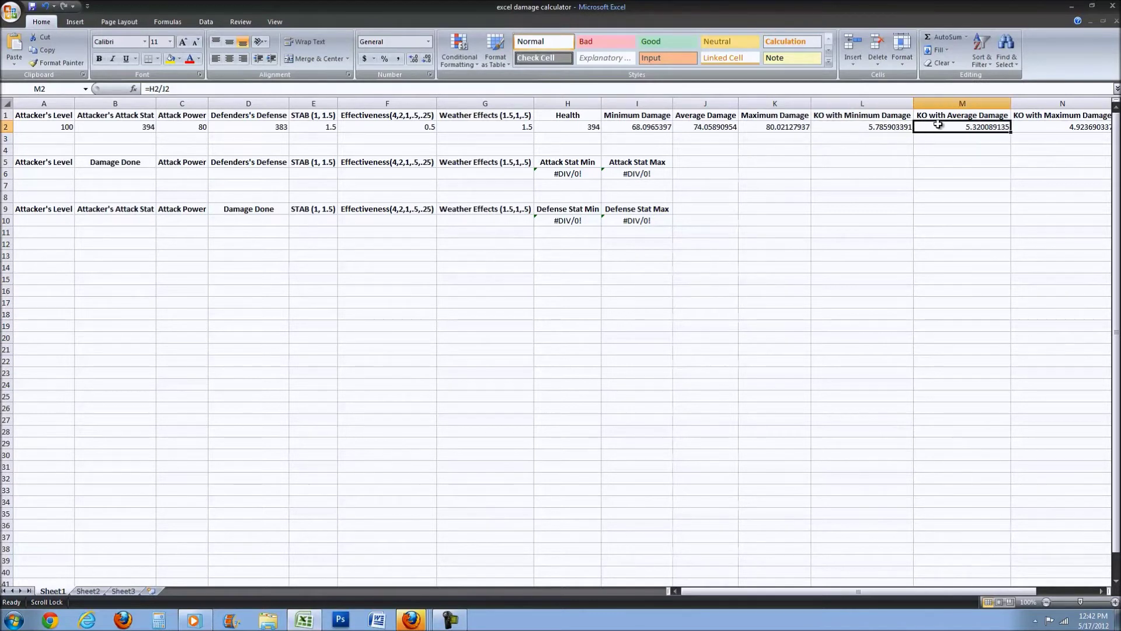
left_click(1027, 125)
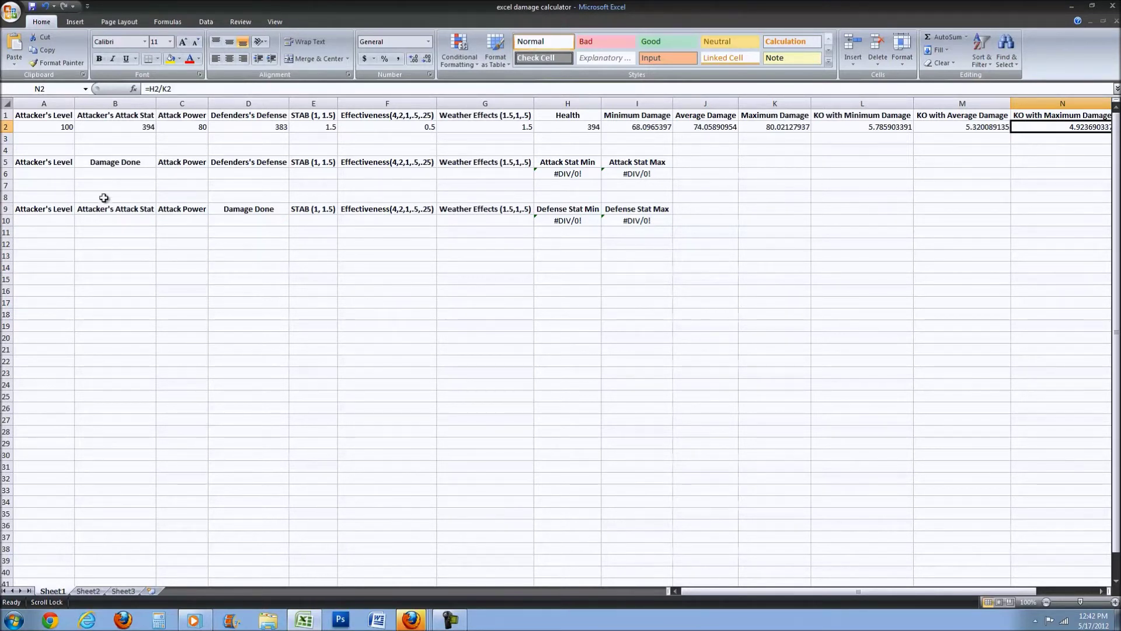
Review the row 2 damage formulas and enter level 100 in A6
left_click(23, 172)
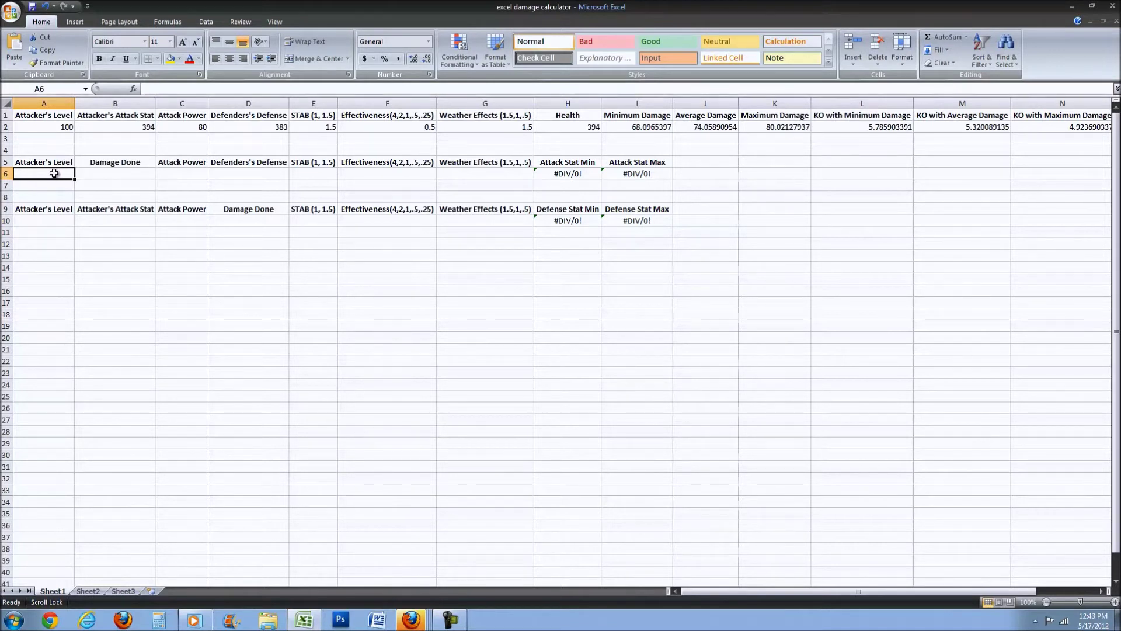
left_click(632, 123)
left_click_drag(120, 135, 662, 114)
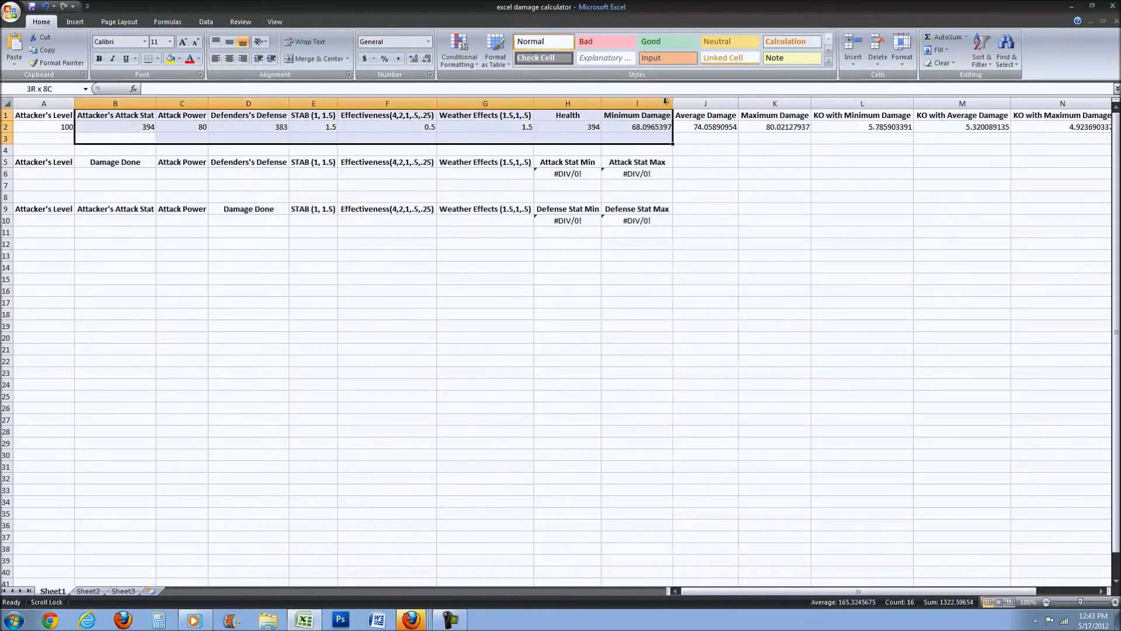
left_click(59, 173)
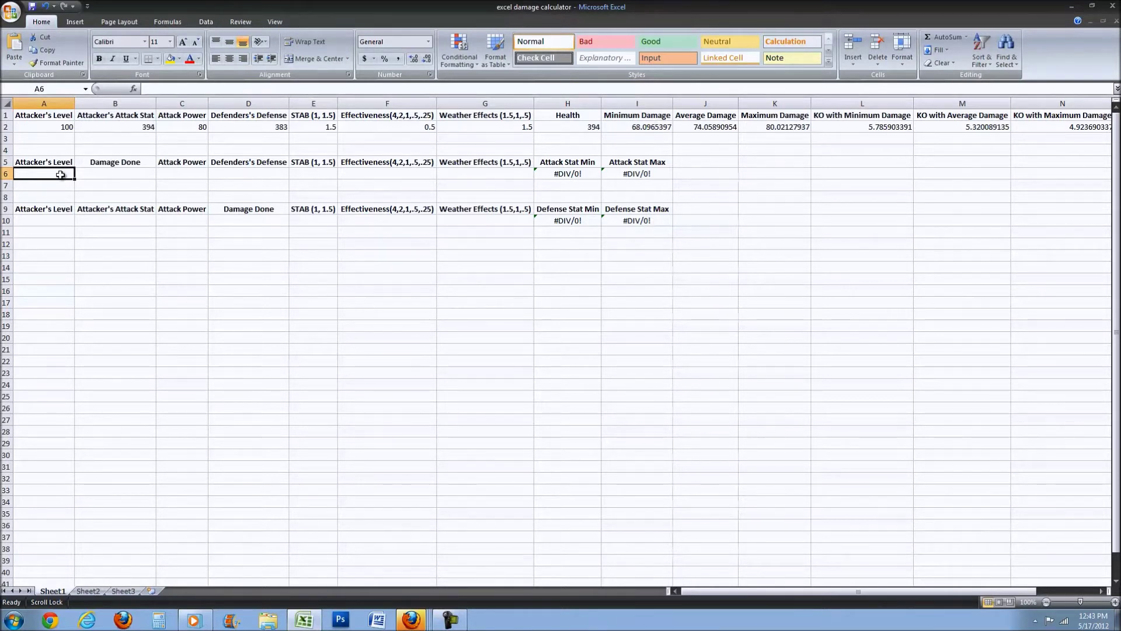
type("100")
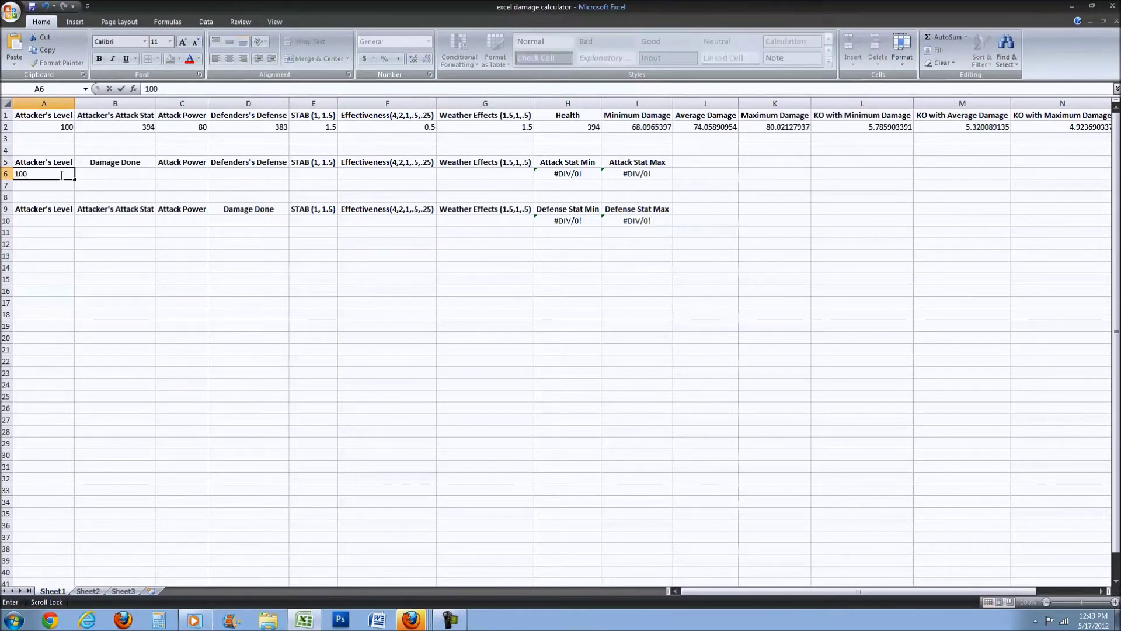
left_click(112, 174)
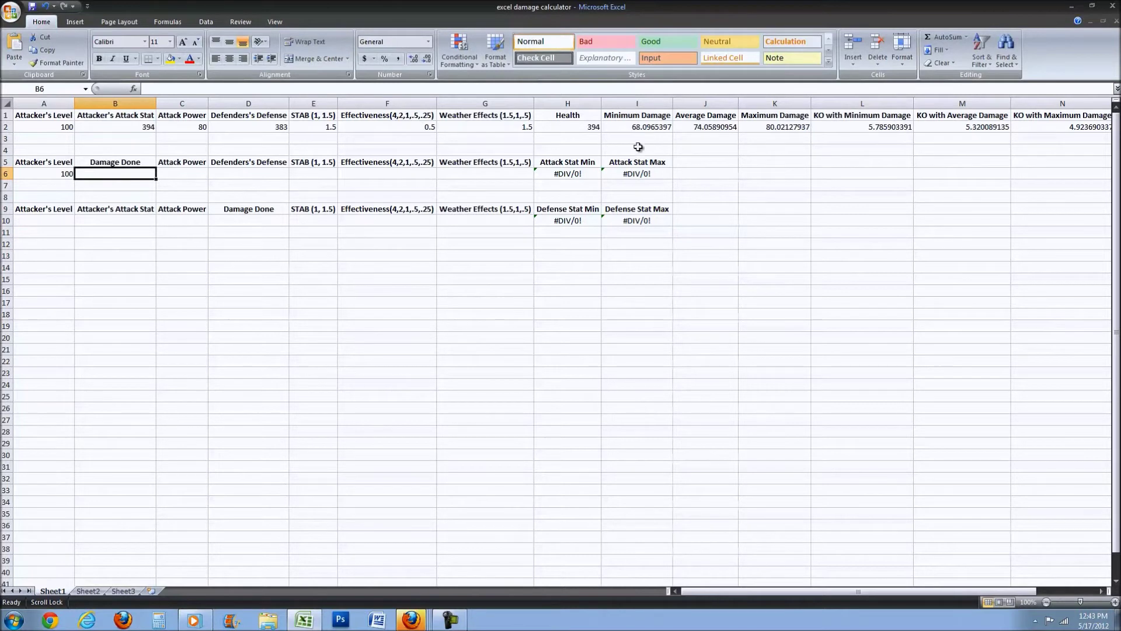
left_click(702, 129)
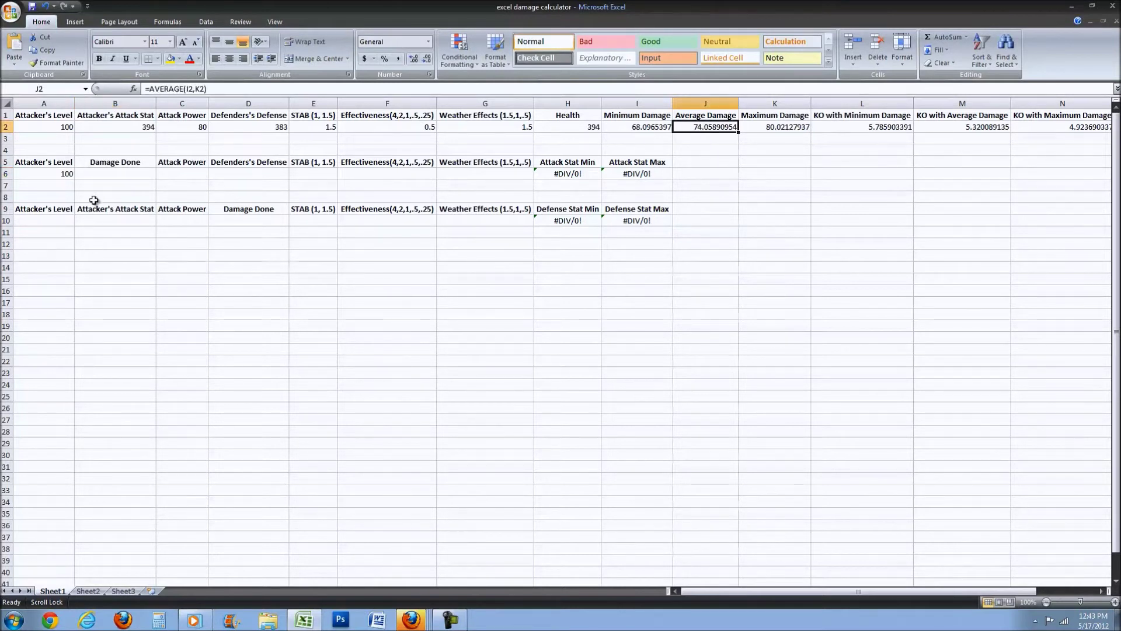
Enter damage done 74, power 80, defense 383, STAB 1.5, effectiveness 0.5 and weather 1.5 in B6:G6
left_click(100, 173)
type("74")
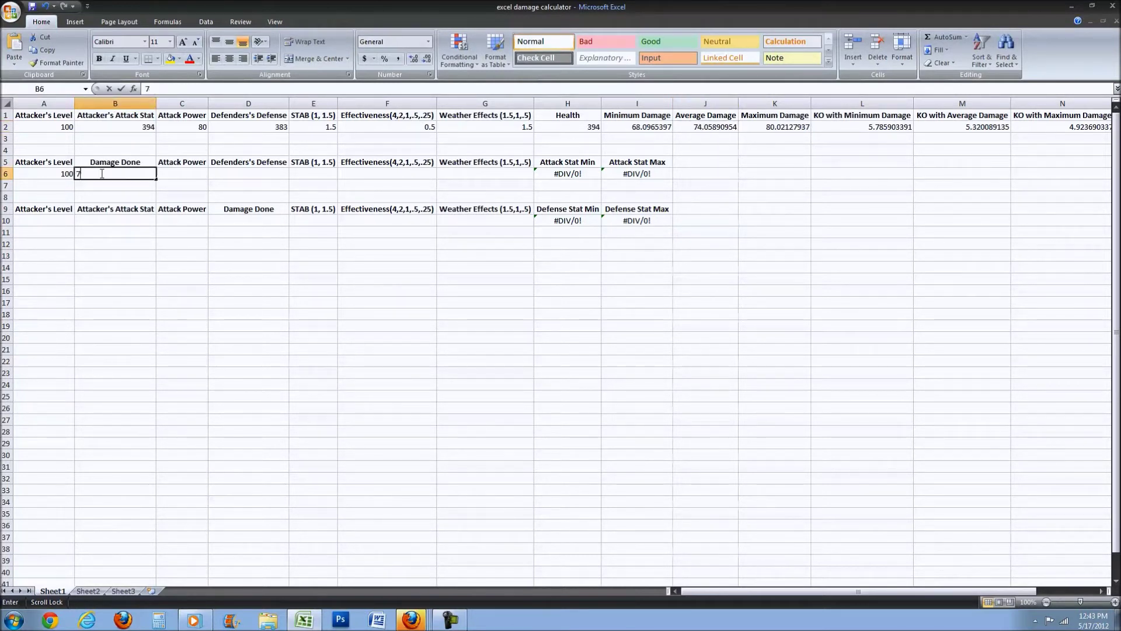
left_click(185, 174)
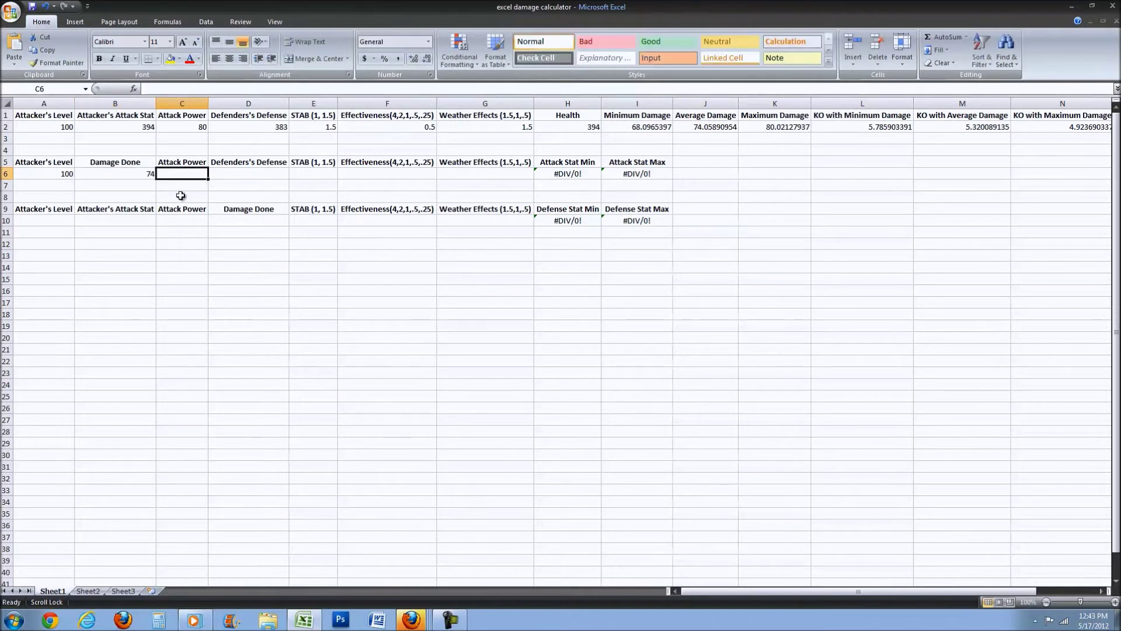
type("80")
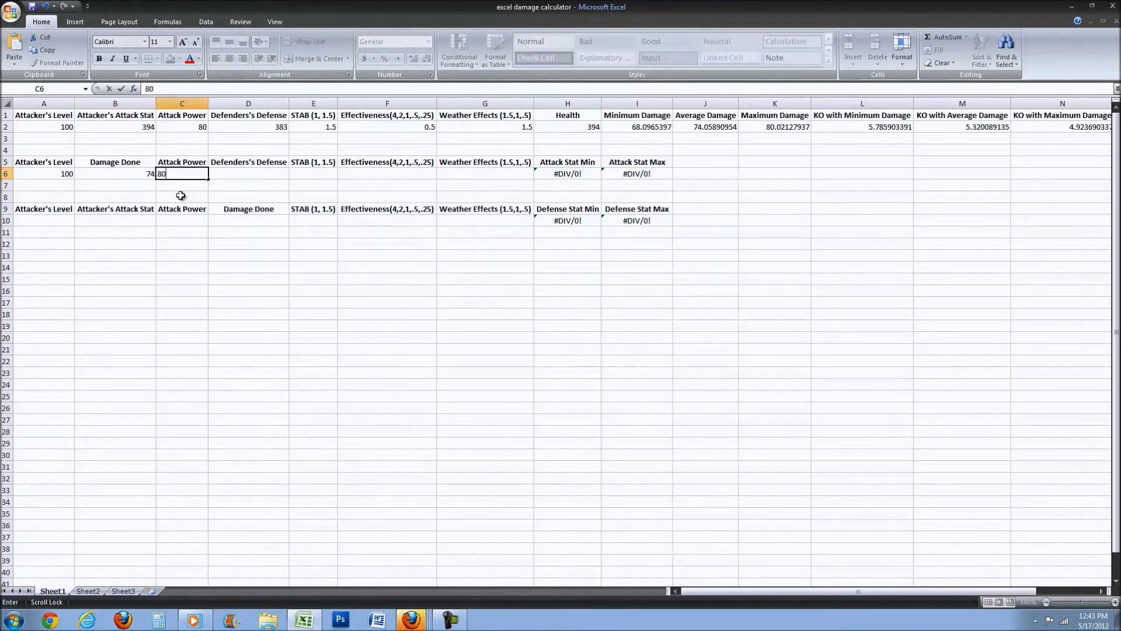
left_click(231, 177)
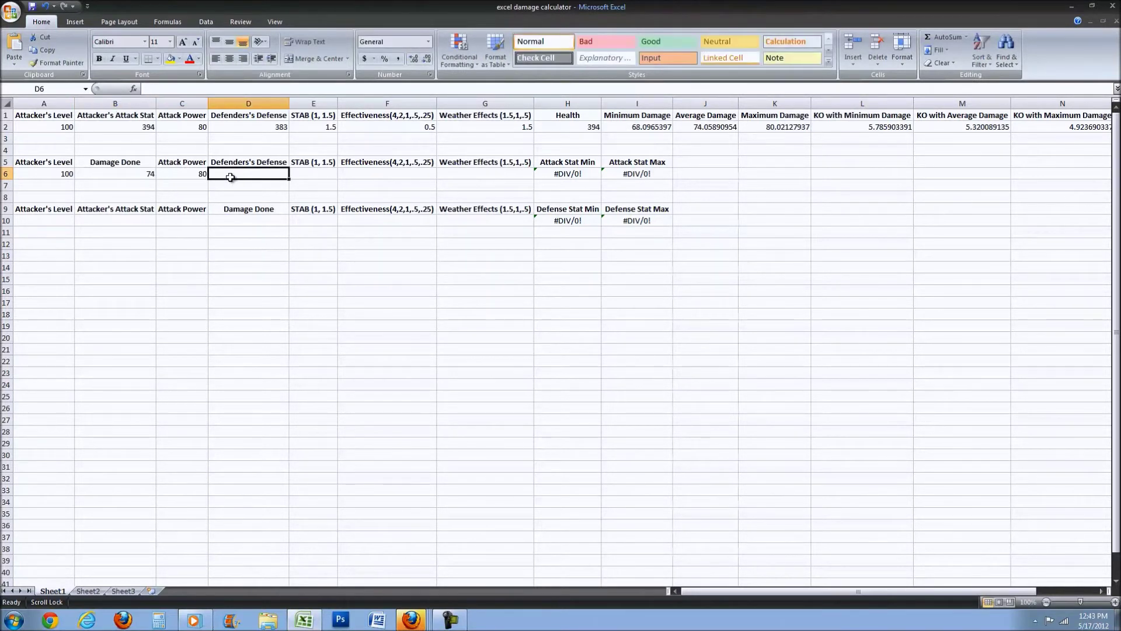
type("383")
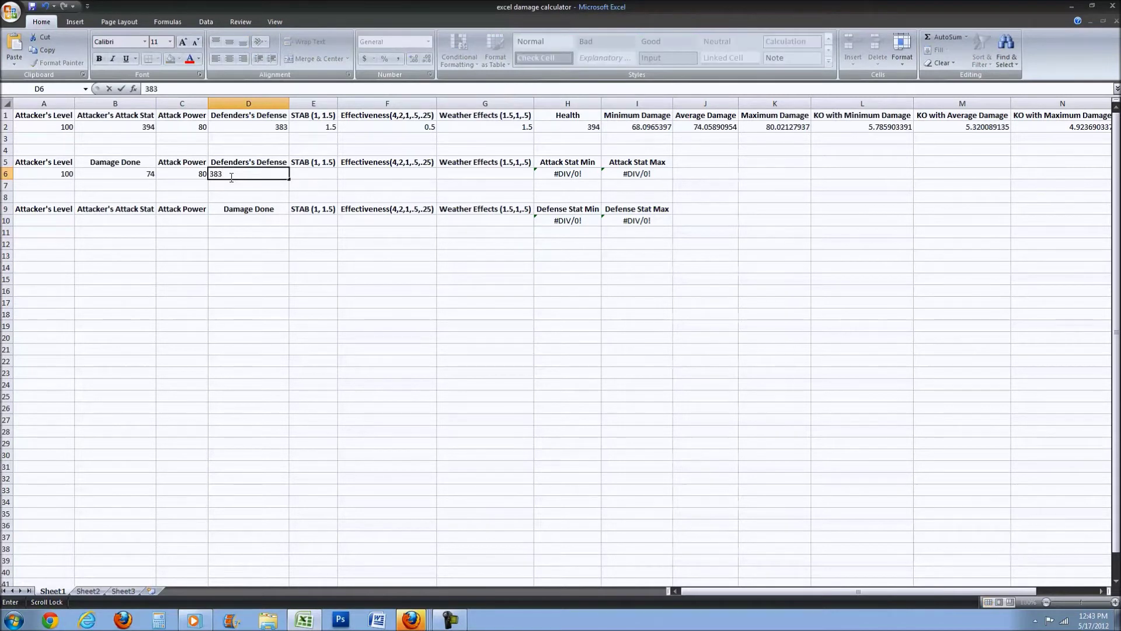
left_click(306, 173)
type("1.5")
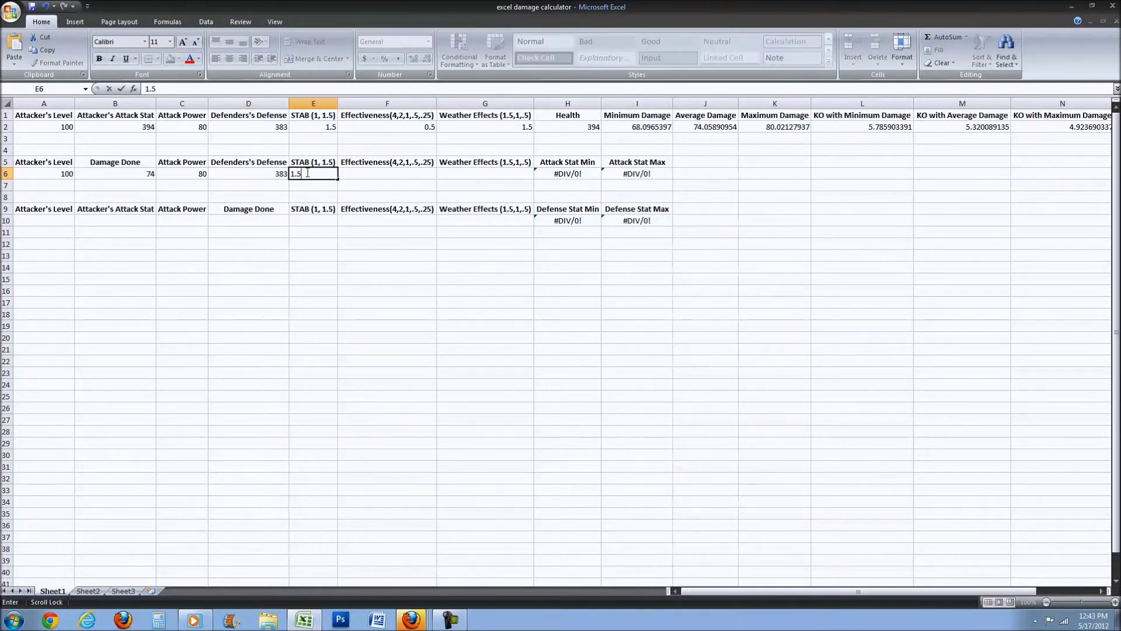
left_click(386, 170)
type("0.5")
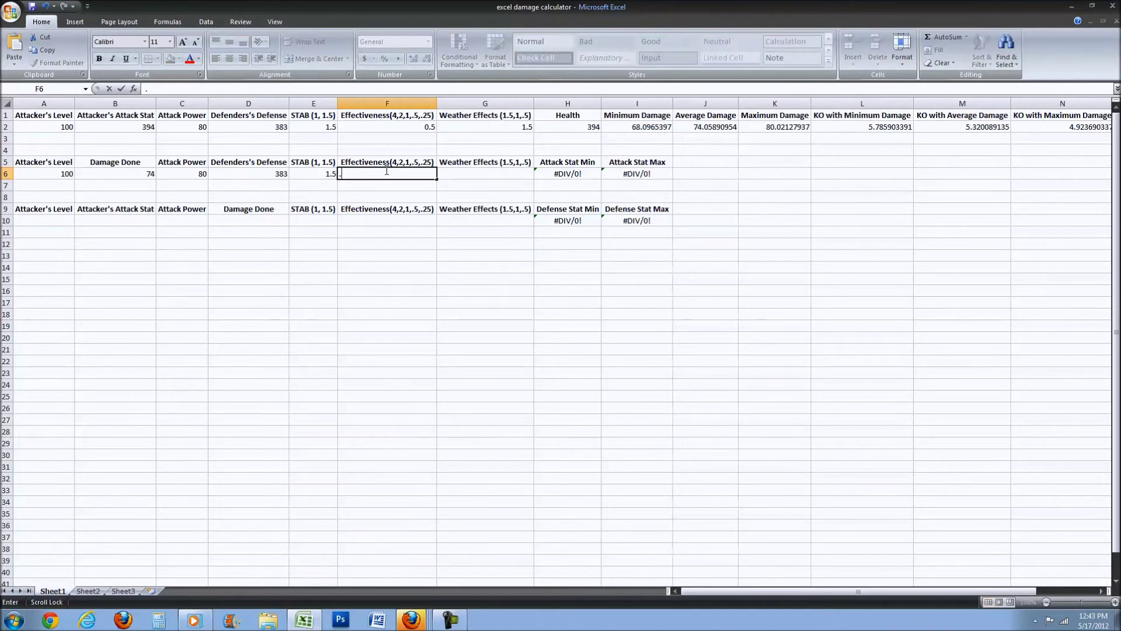
left_click(487, 173)
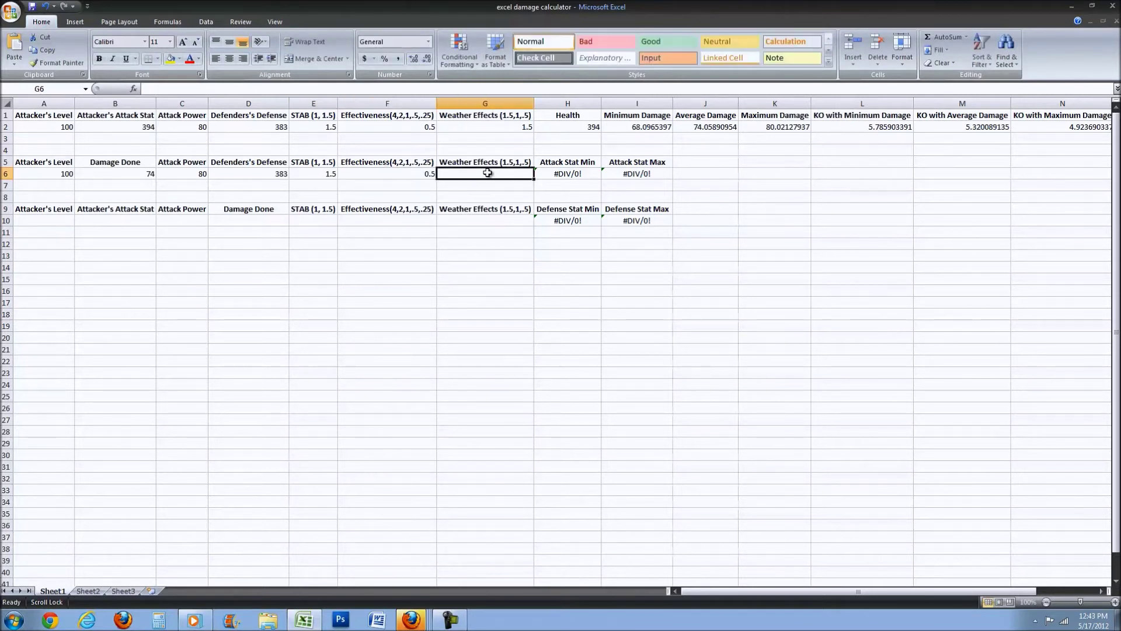
type("1.5")
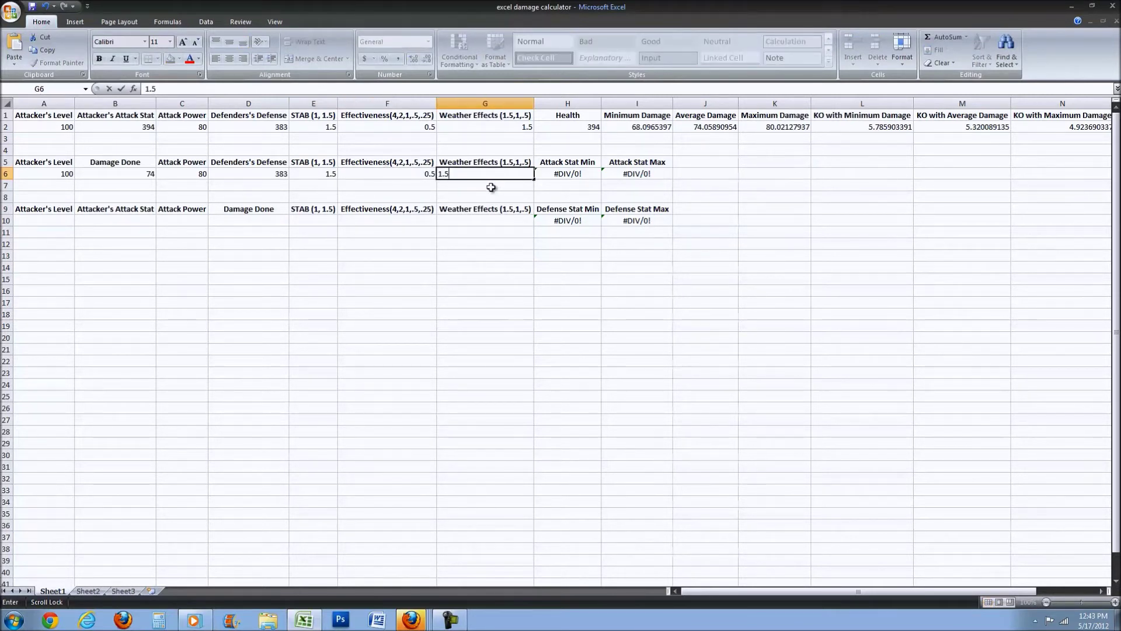
key("Return")
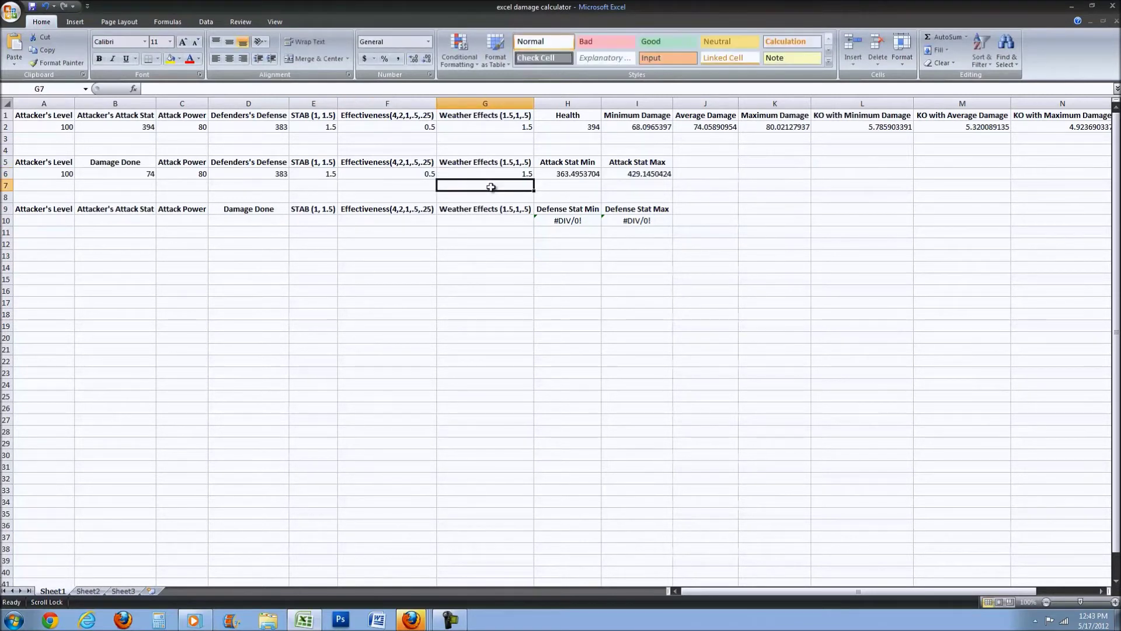
Compare the Attack Stat Min and Max formulas, now showing 363.4953704 and 429.1450424
left_click(569, 174)
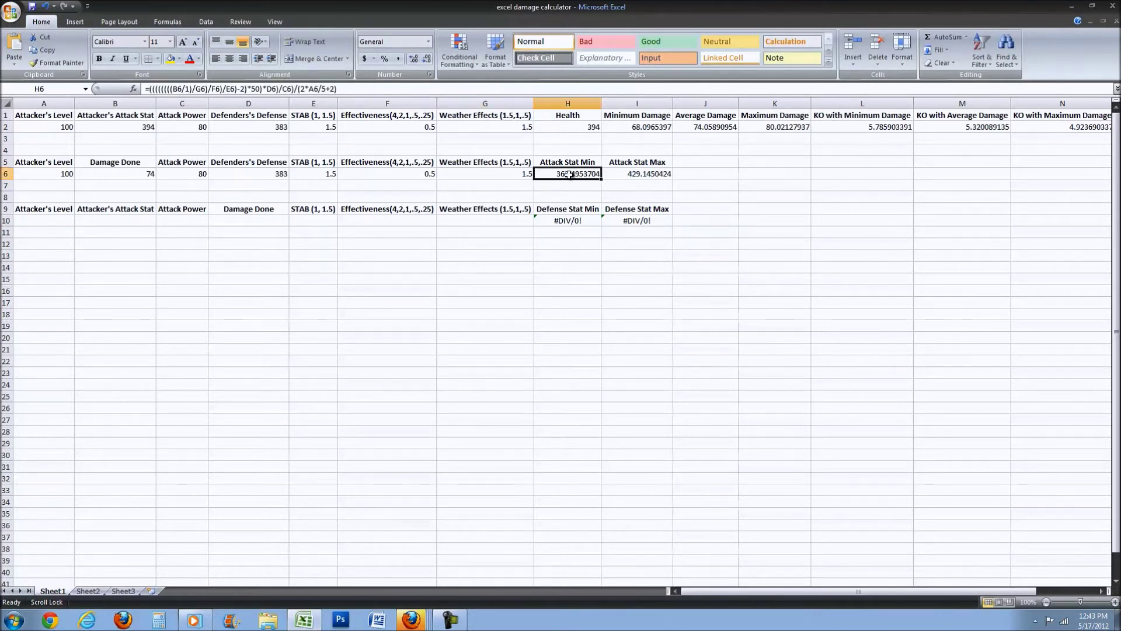
left_click(617, 177)
left_click(593, 172)
left_click(616, 178)
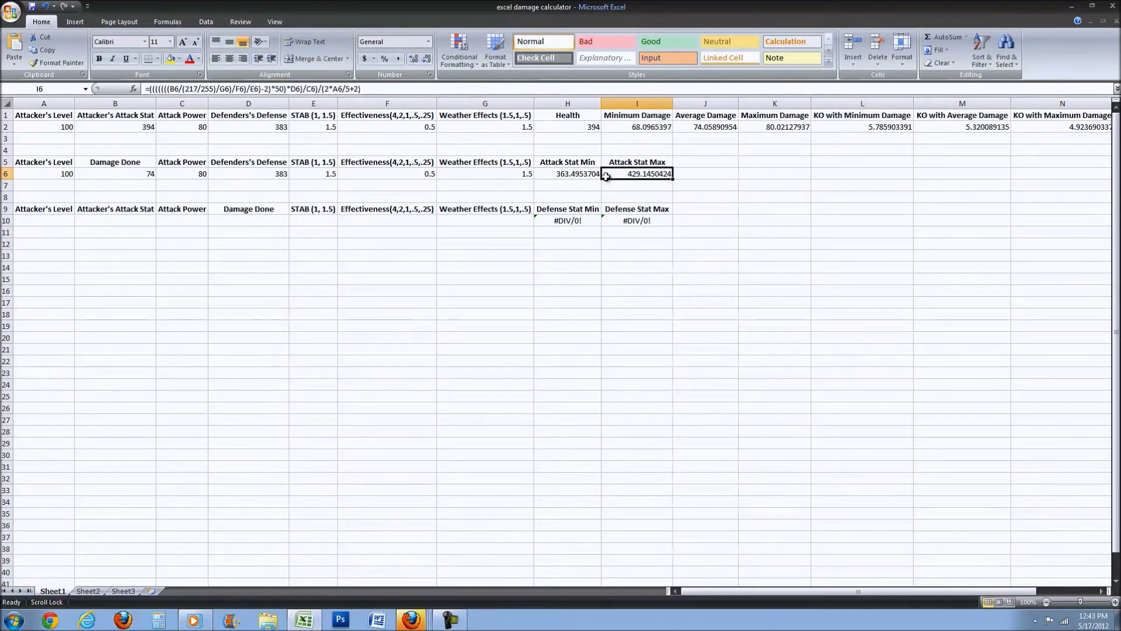
left_click(590, 176)
left_click(139, 127)
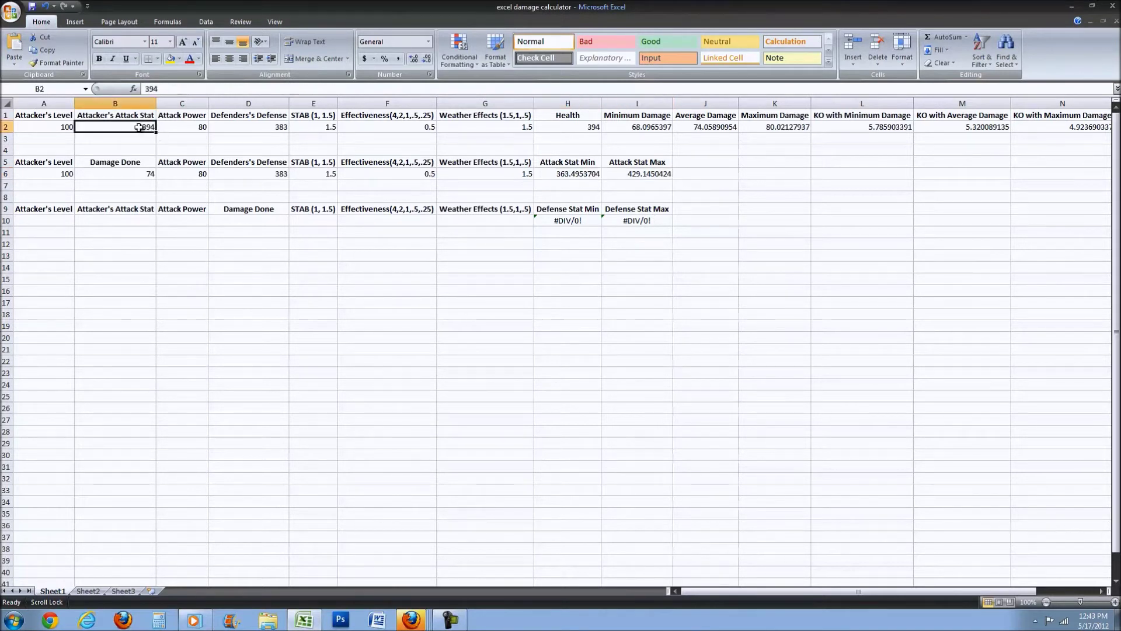
left_click(639, 177)
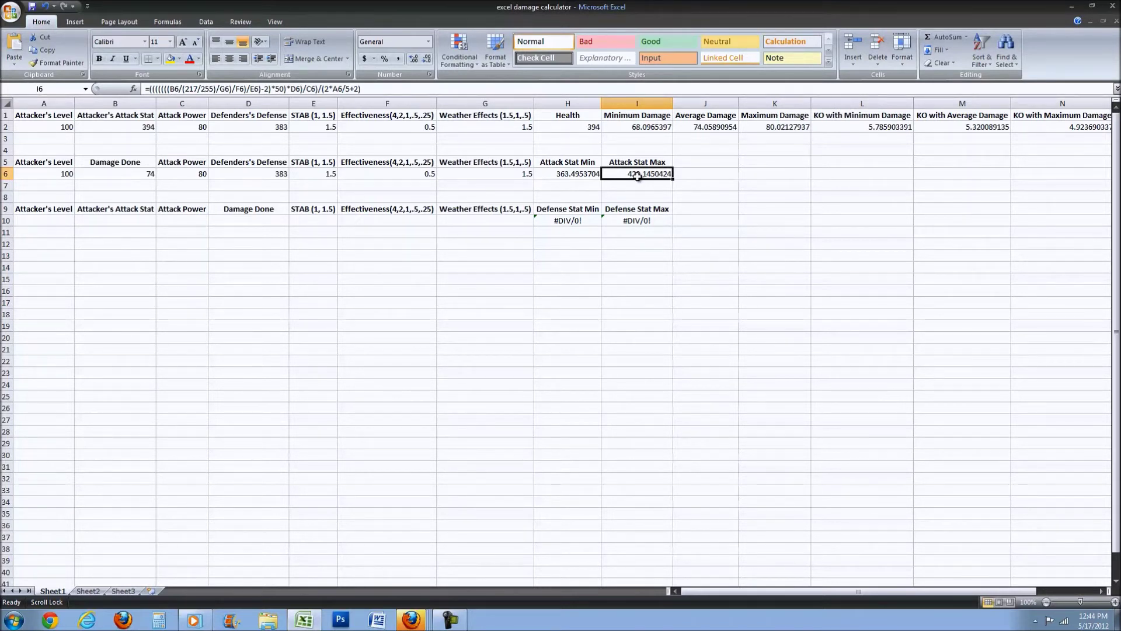
left_click(131, 173)
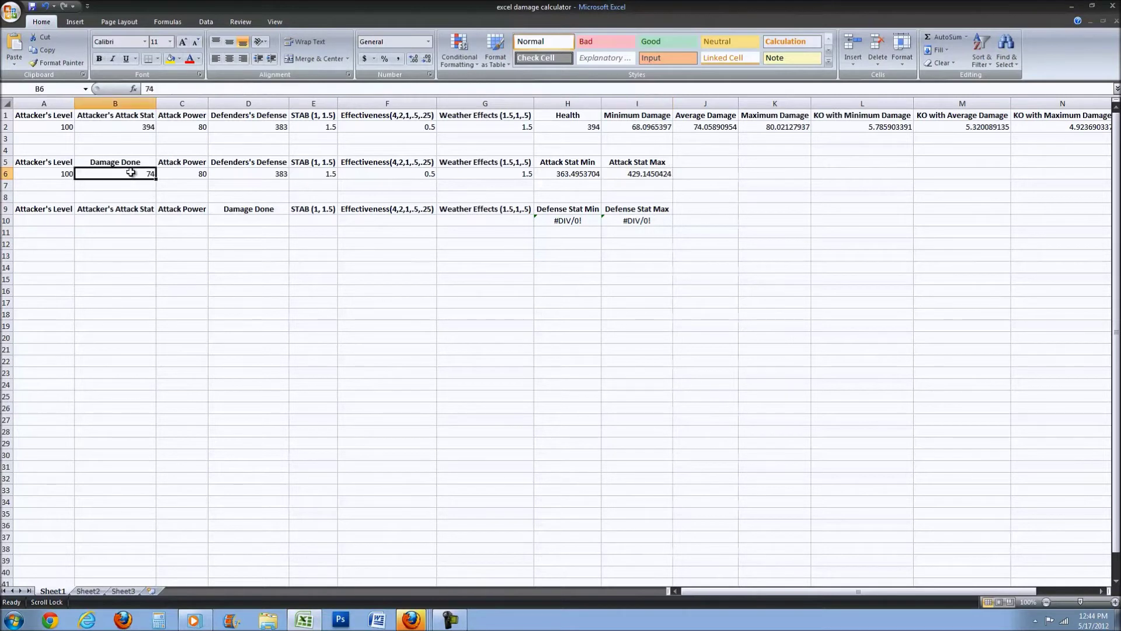
left_click(474, 173)
left_click(592, 184)
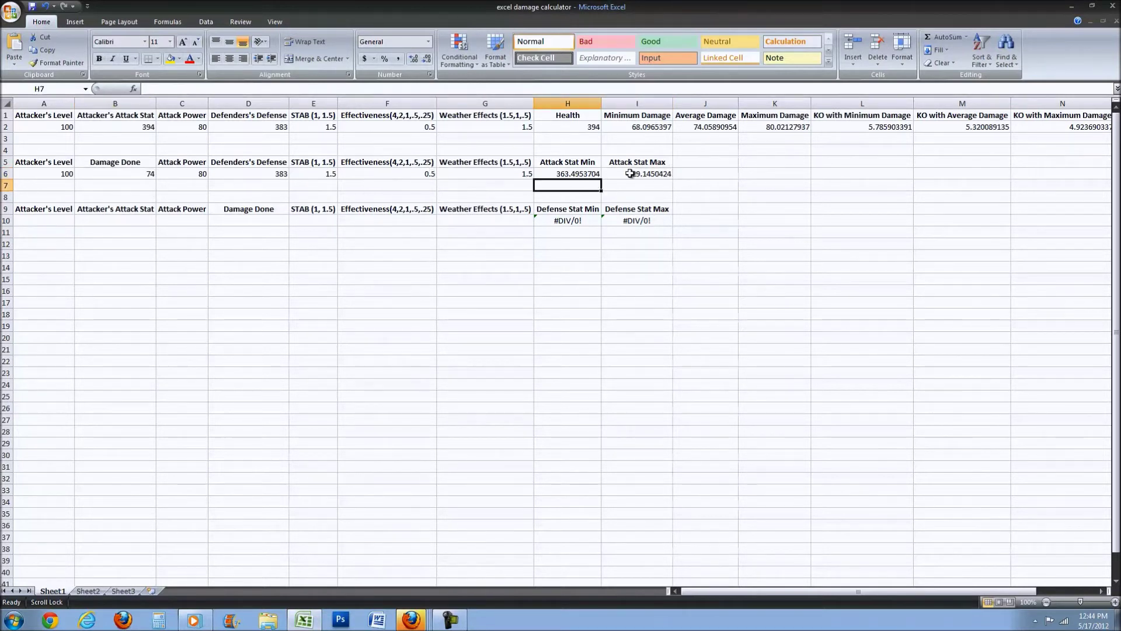
left_click(567, 173)
left_click(633, 174)
left_click(570, 176)
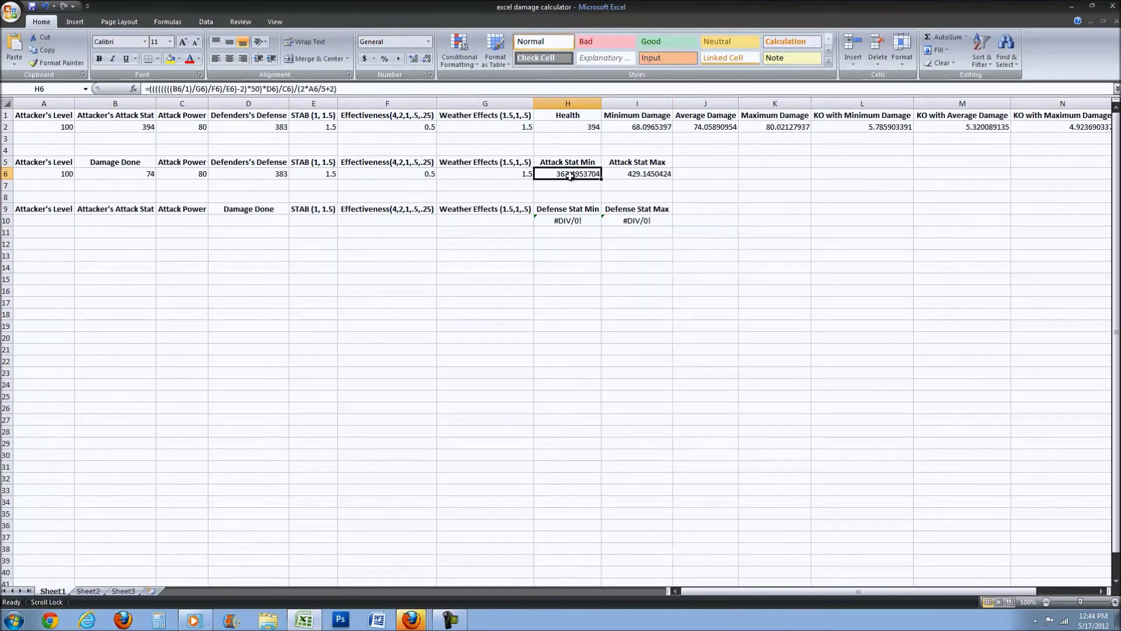
left_click(629, 173)
left_click(626, 185)
left_click(577, 185)
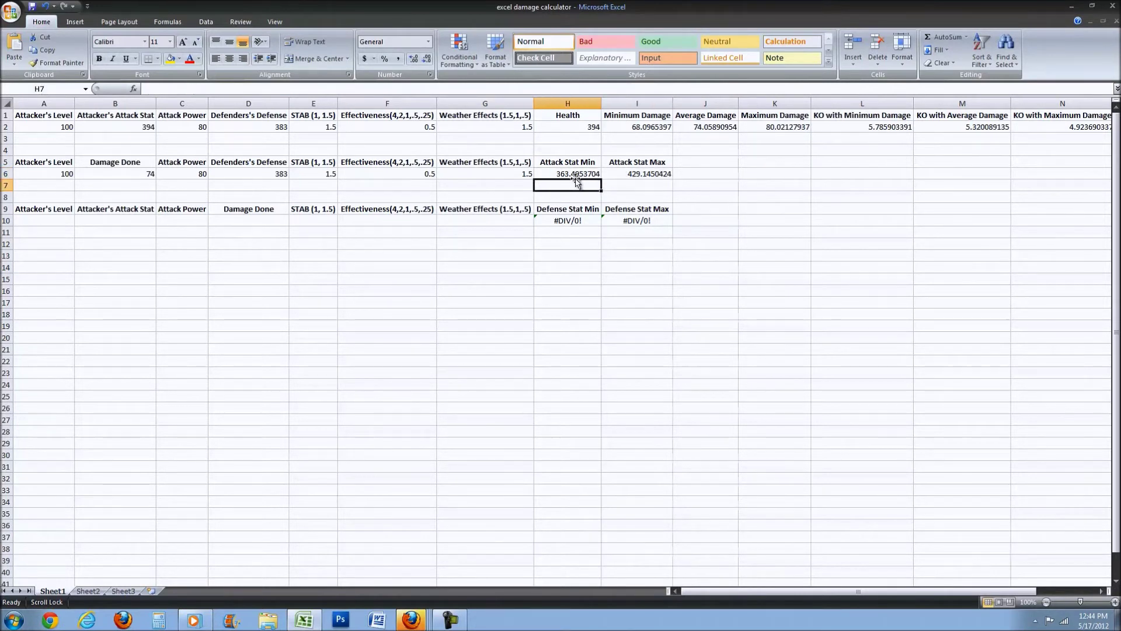
left_click(577, 174)
left_click(605, 173)
left_click(605, 185)
left_click(589, 185)
left_click(585, 174)
left_click(625, 175)
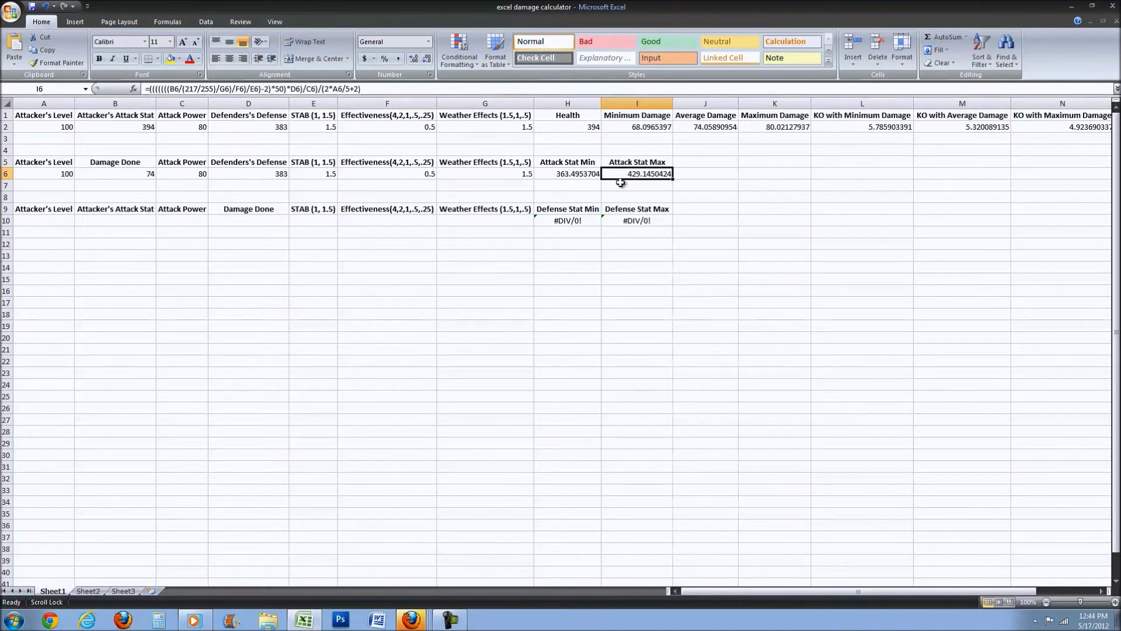
left_click(578, 179)
left_click(616, 179)
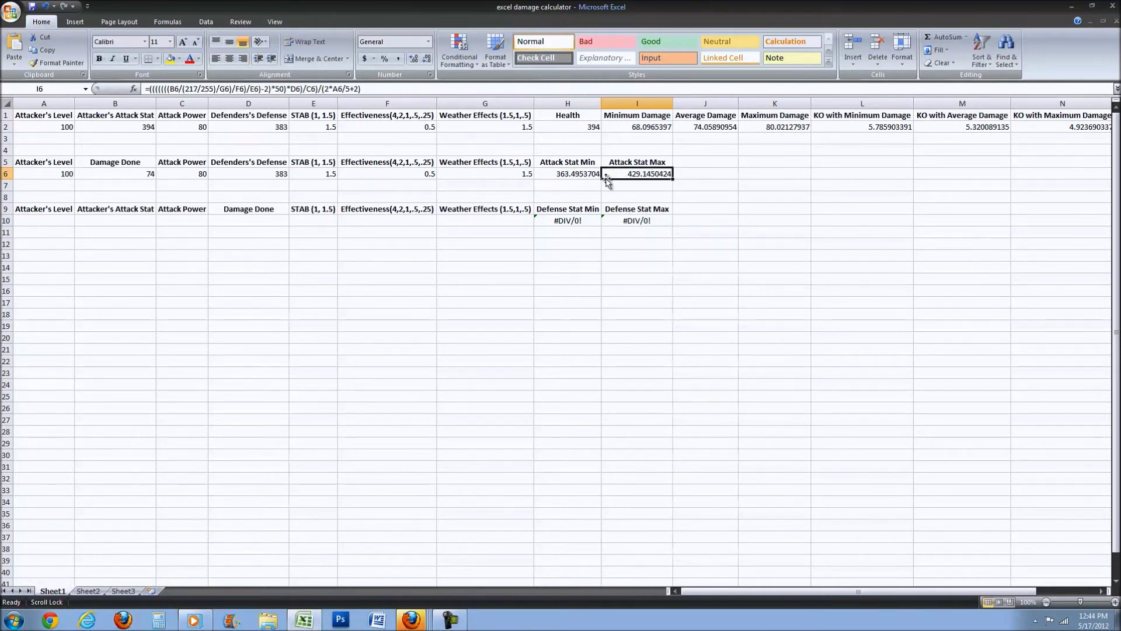
left_click(586, 175)
left_click(613, 175)
left_click(591, 174)
left_click(625, 174)
left_click(590, 177)
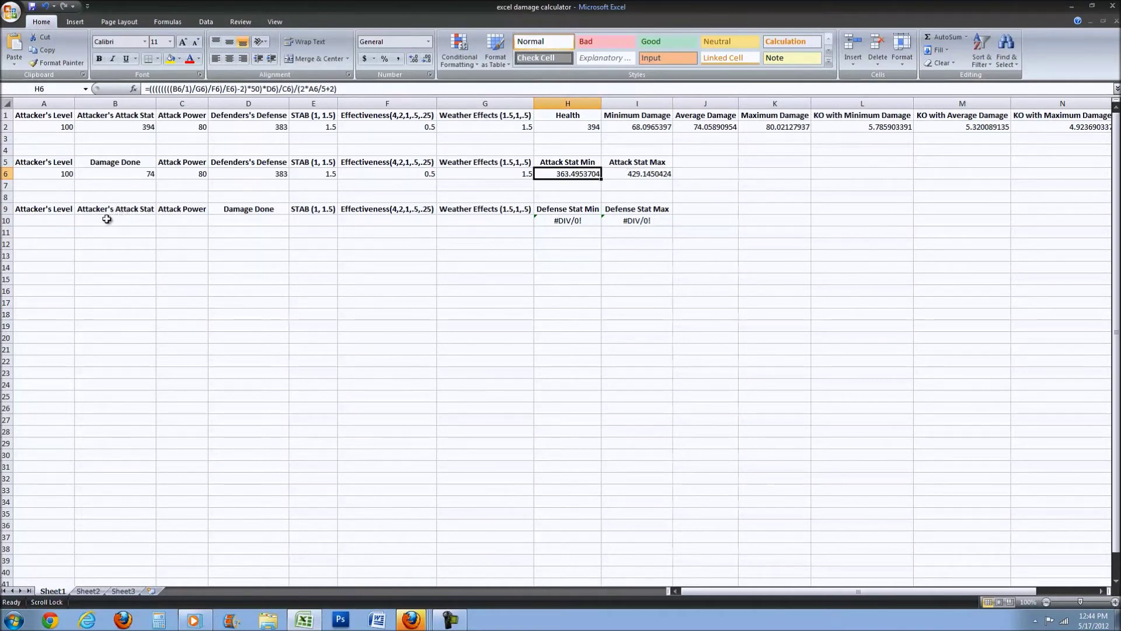
left_click(64, 223)
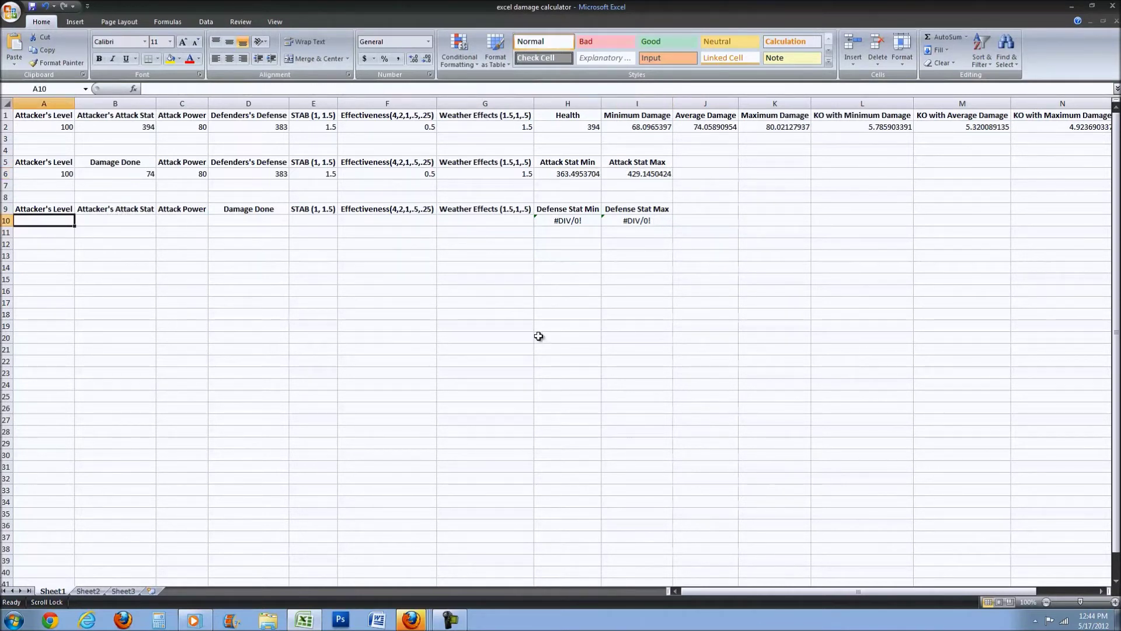
Check the Defense Stat formulas, then enter level 100, attack stat 394 and power 80 in A10:C10
left_click(565, 221)
left_click(604, 220)
left_click(583, 220)
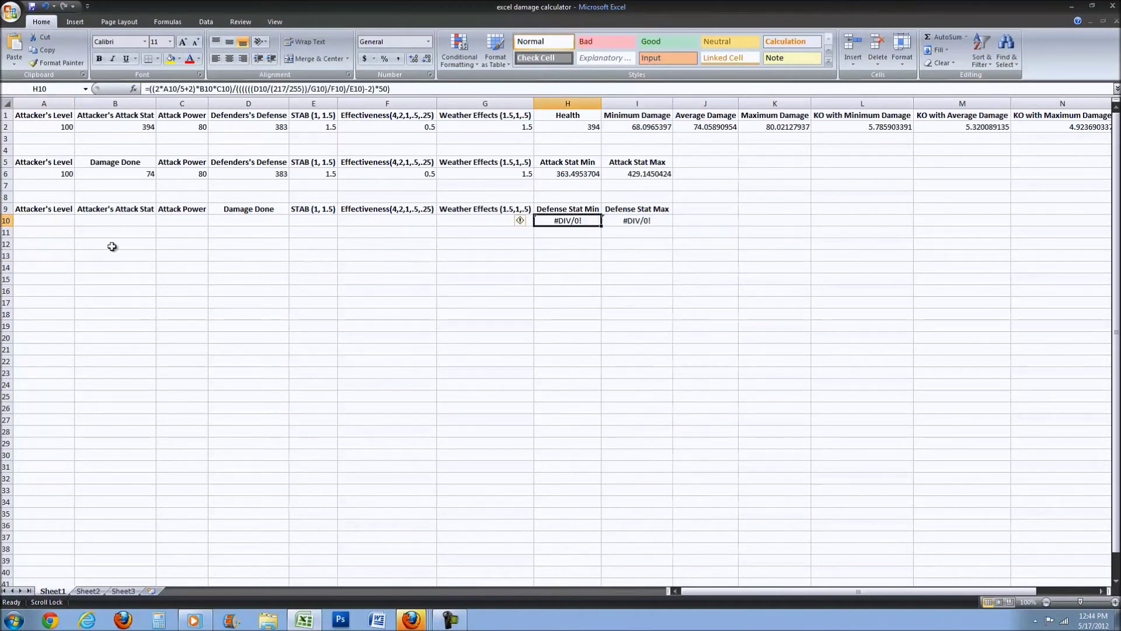
left_click(51, 220)
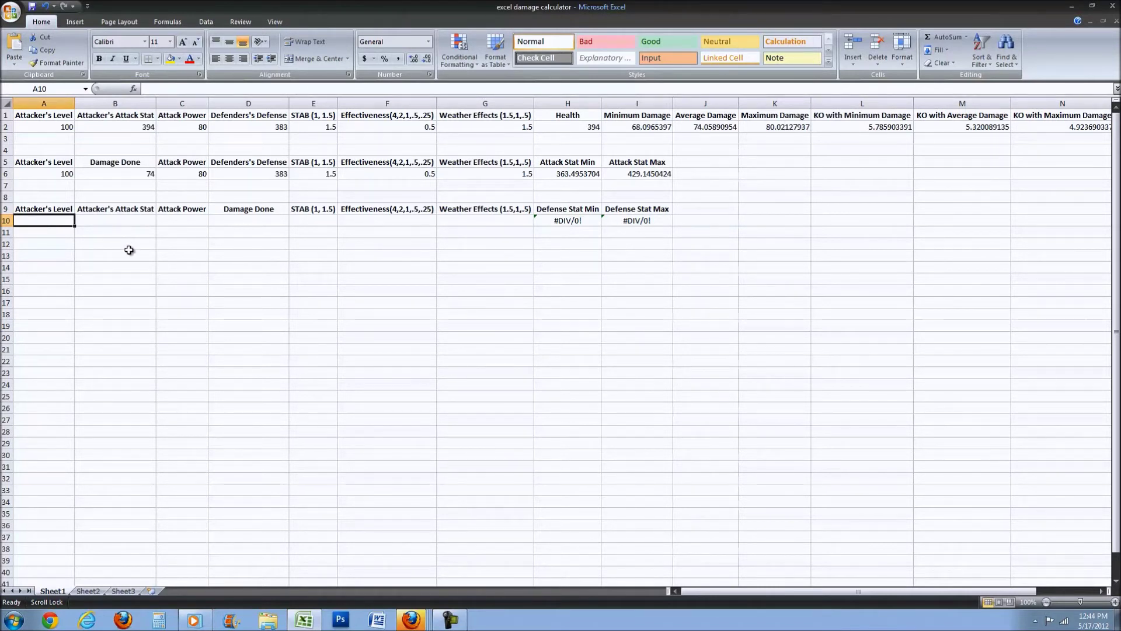
type("100")
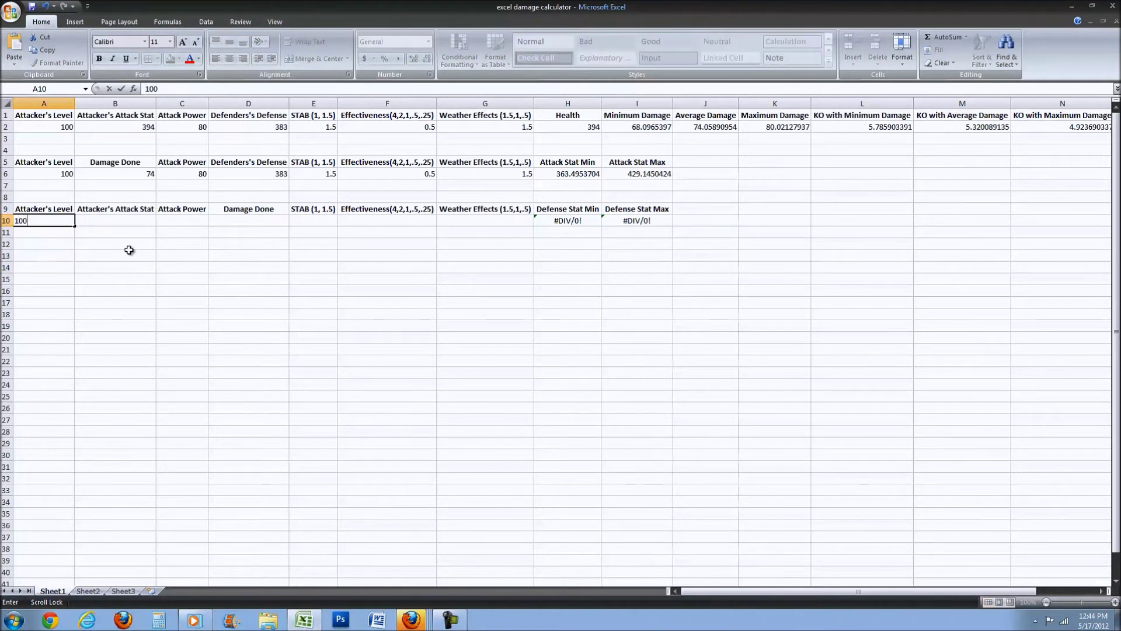
left_click(119, 221)
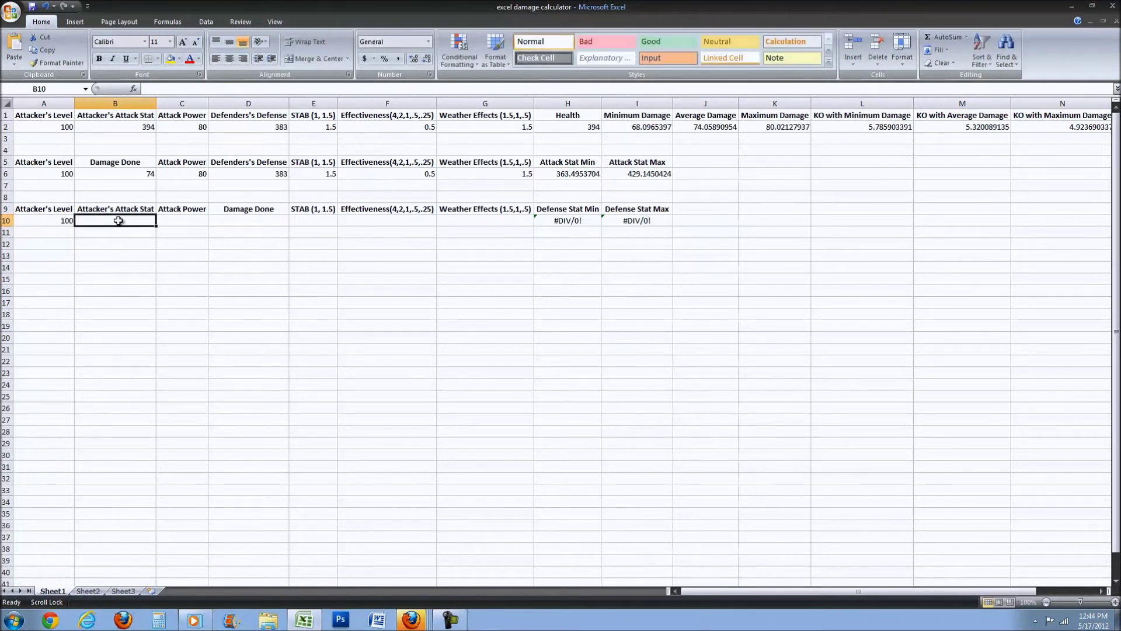
type("394")
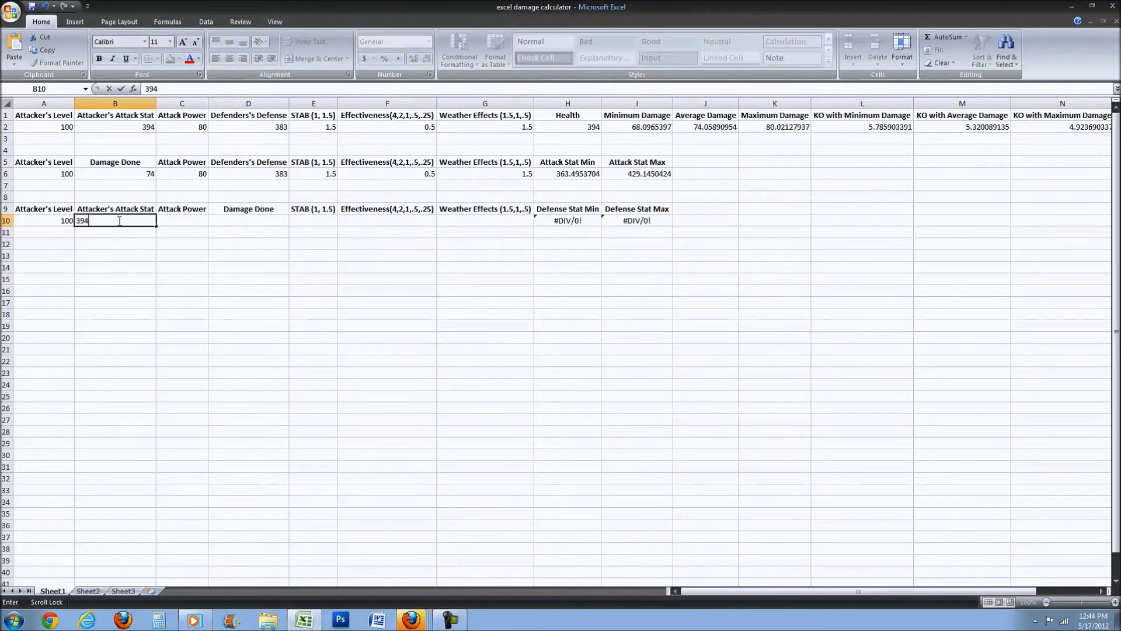
left_click(173, 216)
type("80")
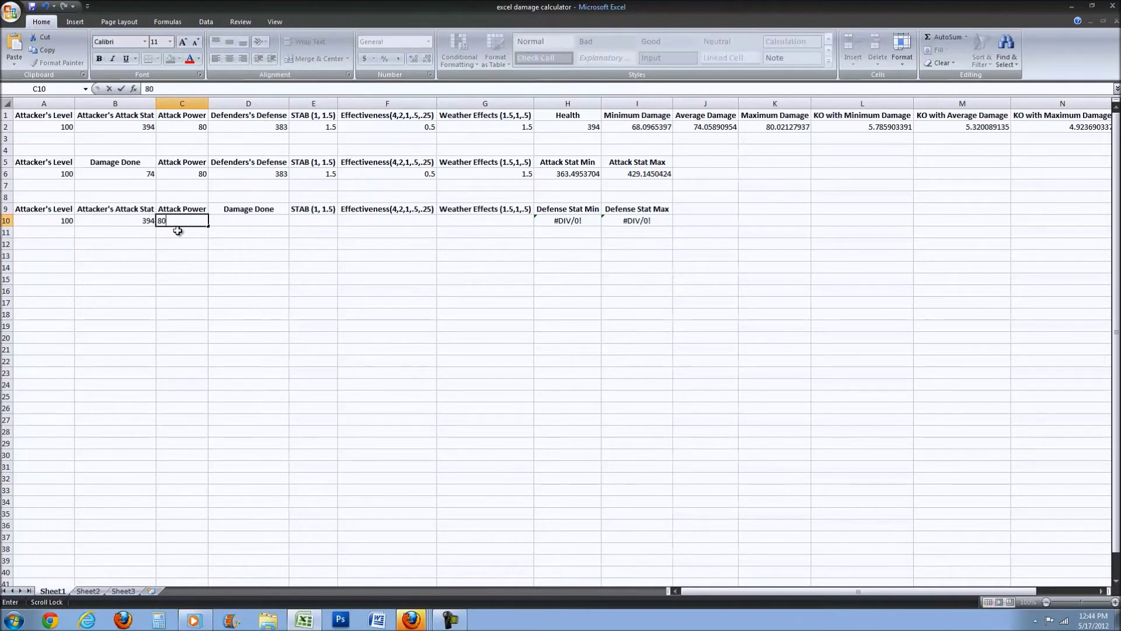
Enter damage done 74, STAB 1.5, effectiveness 0.5 and weather 1.5 in D10:G10
left_click(241, 224)
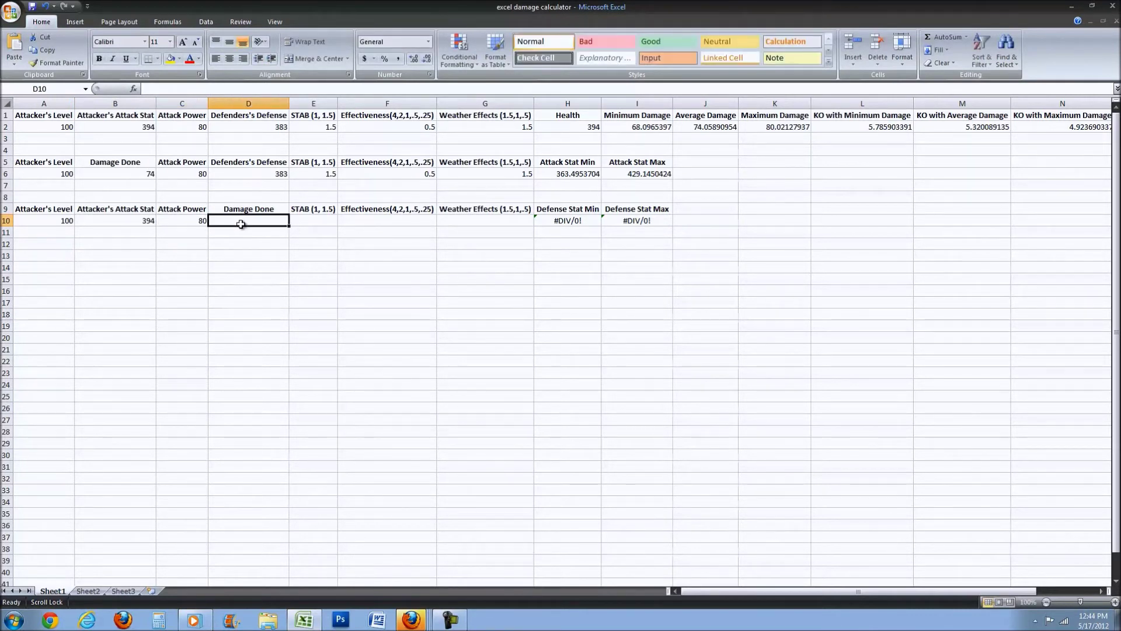
type("74")
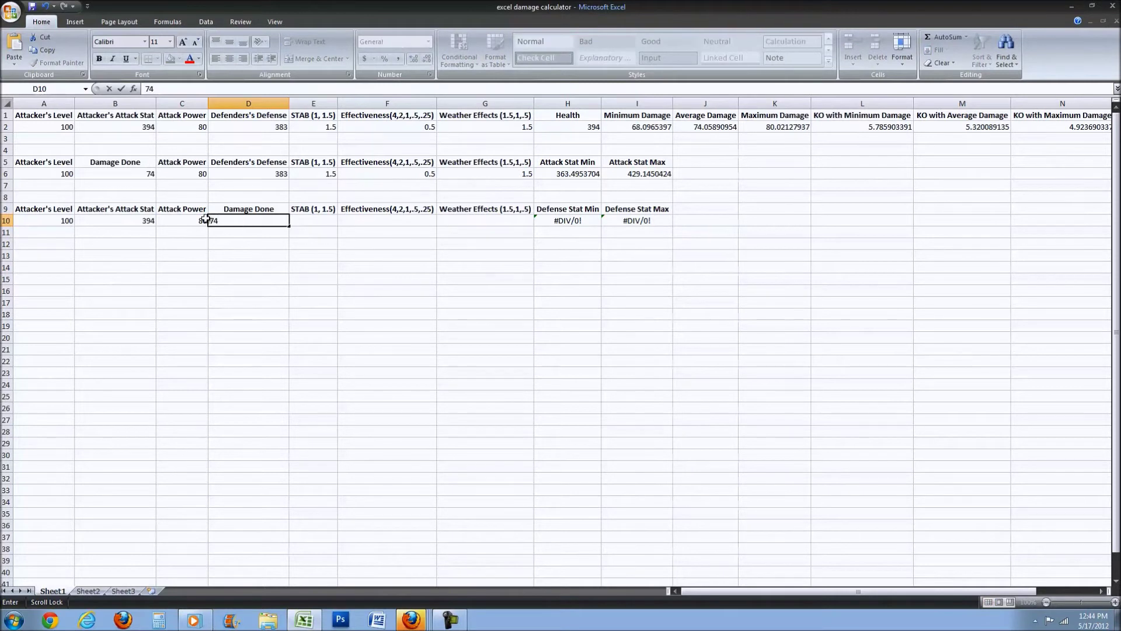
left_click(195, 219)
left_click(244, 220)
left_click(307, 222)
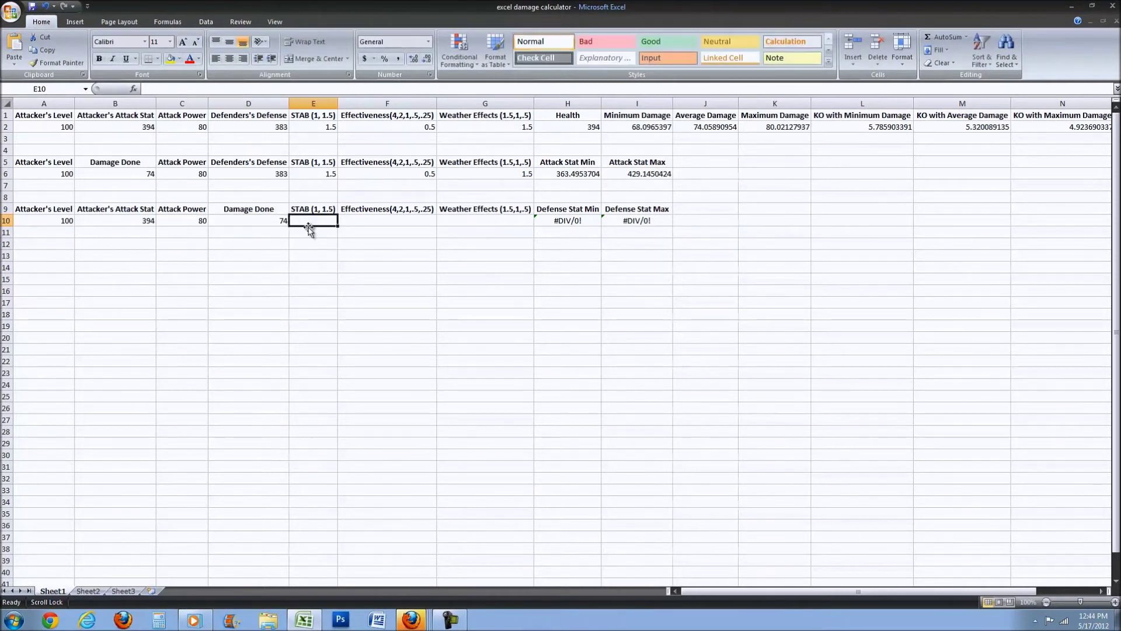
type("1.5")
left_click(369, 221)
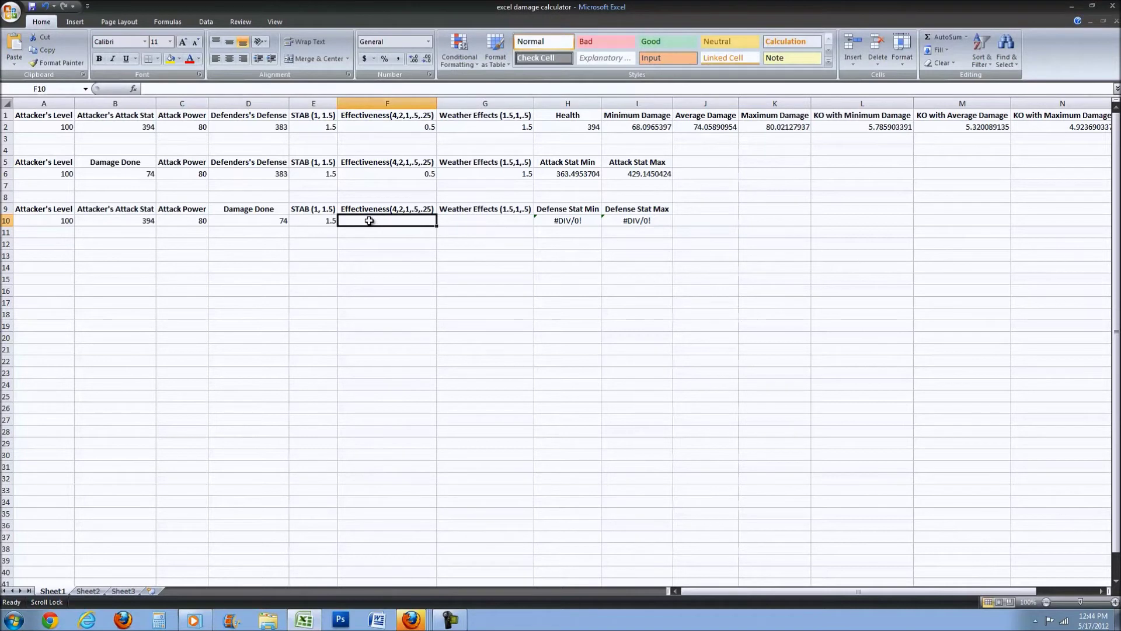
type(".5")
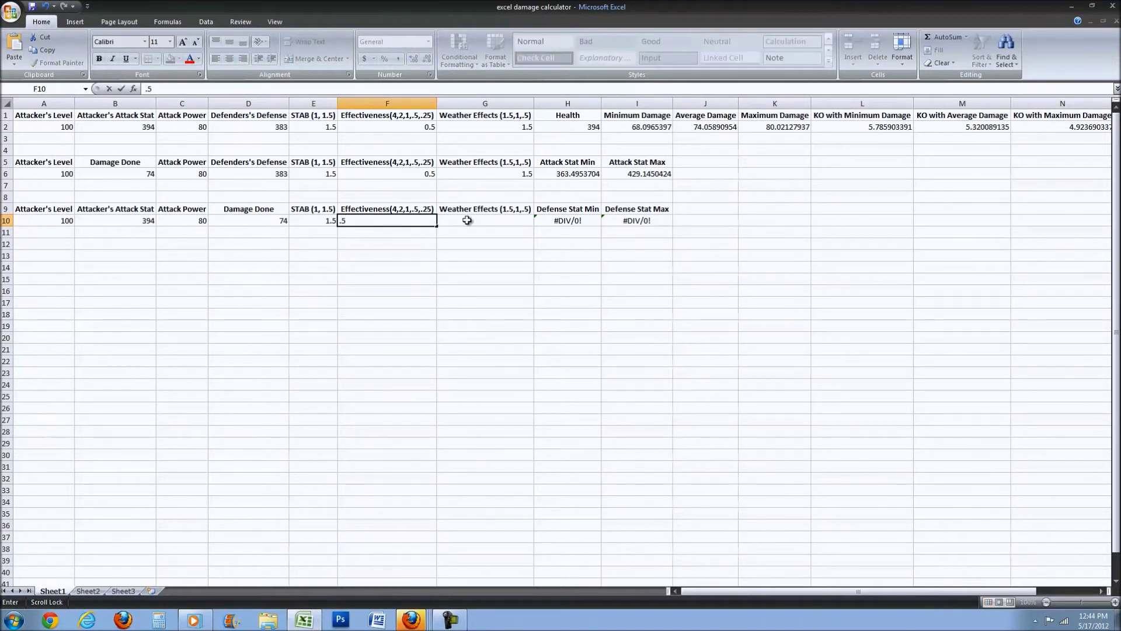
left_click(467, 222)
type("1.5")
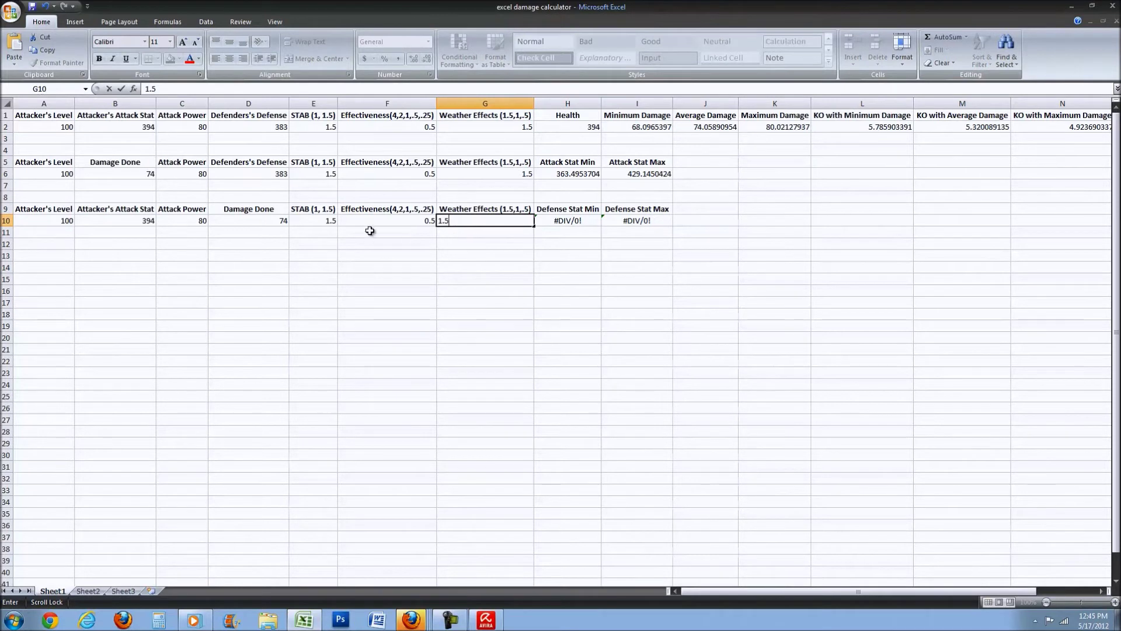
key("Return")
left_click(572, 221)
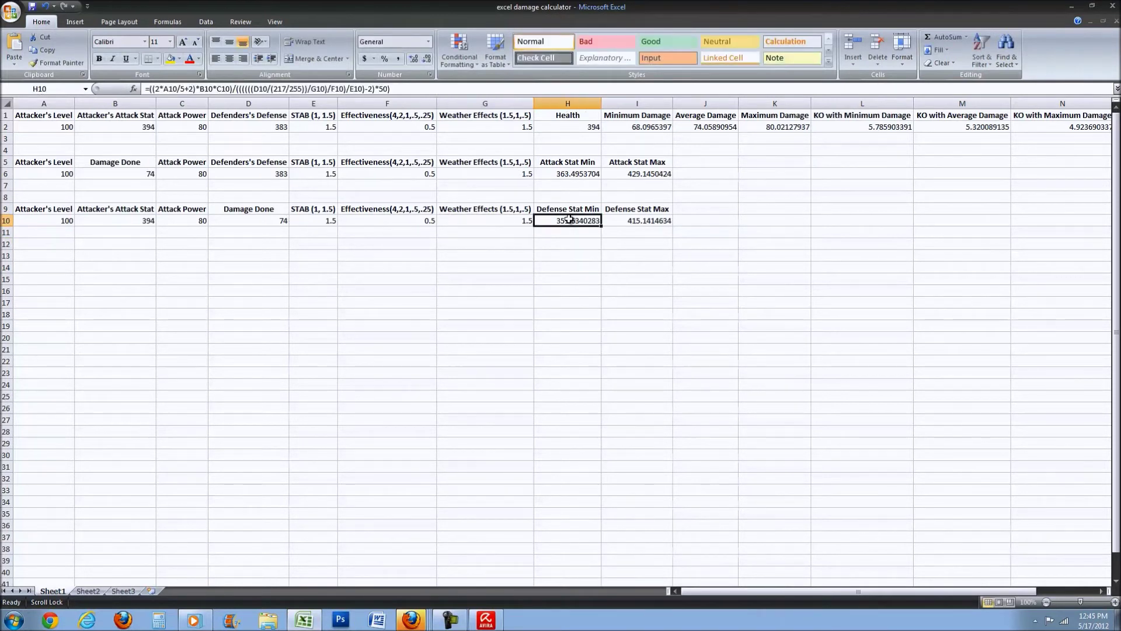
left_click(613, 222)
left_click(582, 221)
left_click(635, 226)
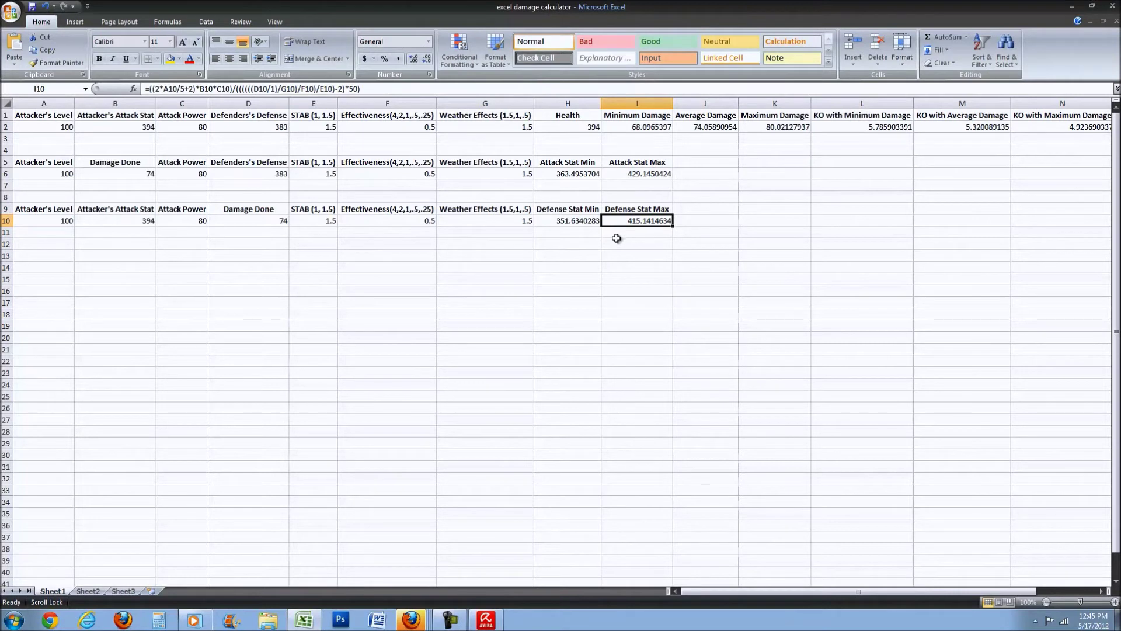
left_click(577, 222)
left_click(636, 221)
left_click(598, 222)
left_click(622, 221)
left_click(599, 221)
left_click(630, 218)
left_click(595, 221)
left_click(624, 221)
left_click(592, 220)
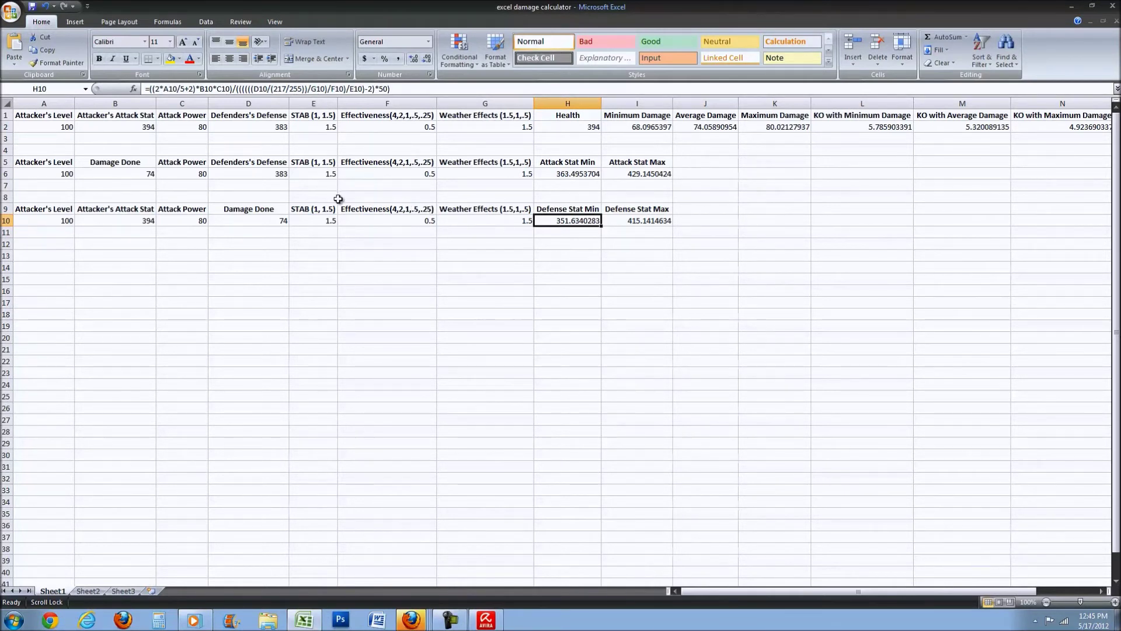
left_click(365, 218)
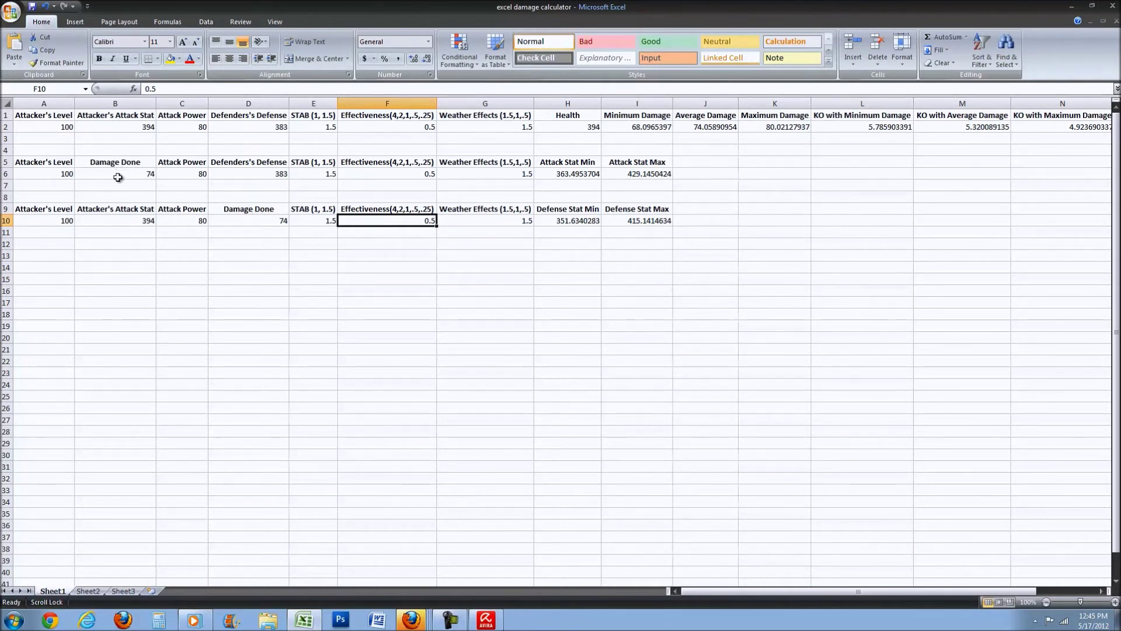
left_click(638, 177)
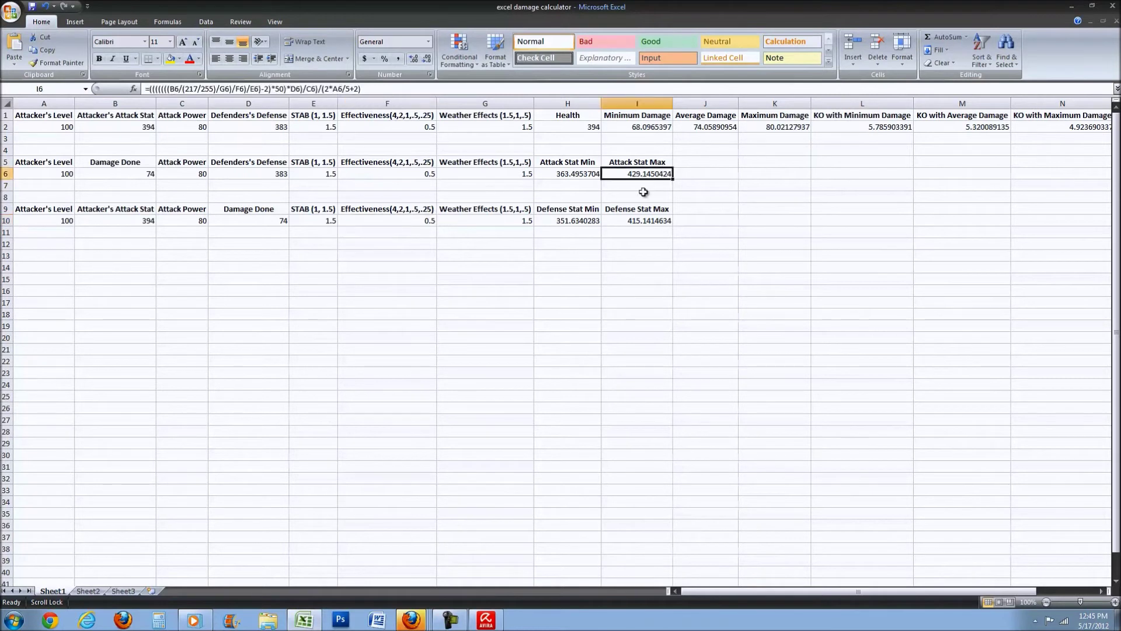
left_click(623, 220)
left_click(589, 221)
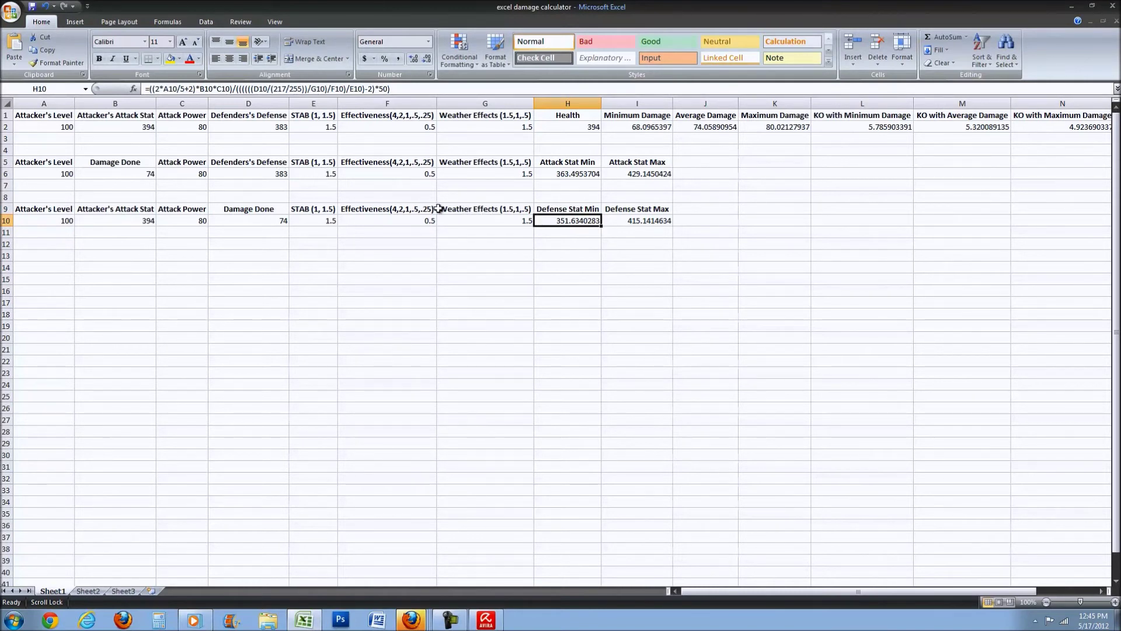
left_click(281, 220)
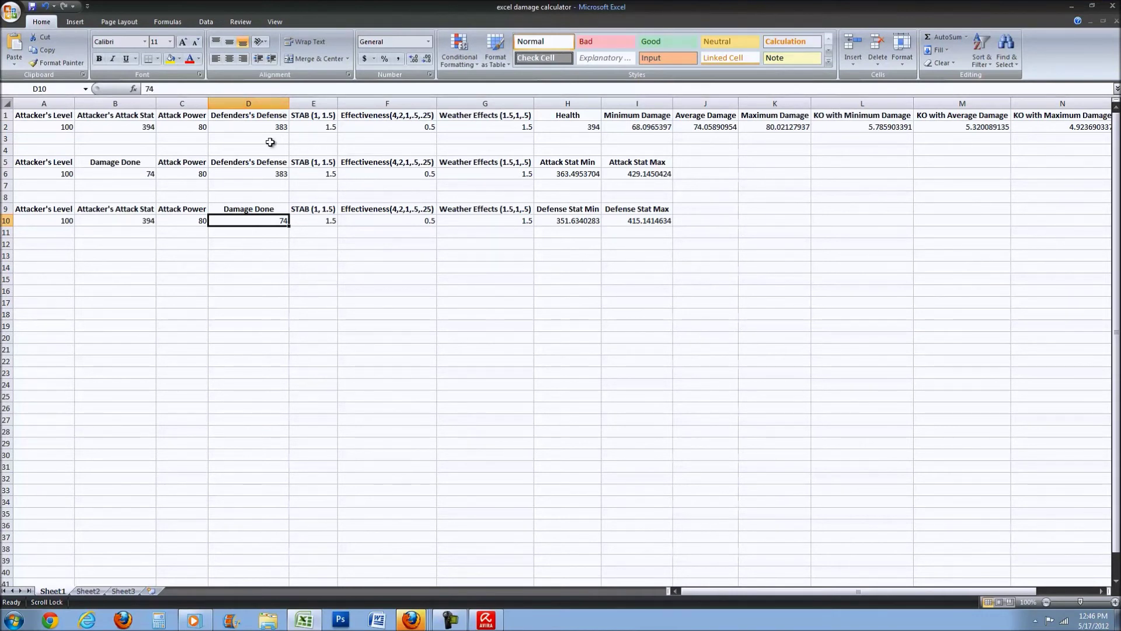
Clear the sample values from row 2's input cells, including health 394 in H2
left_click(38, 128)
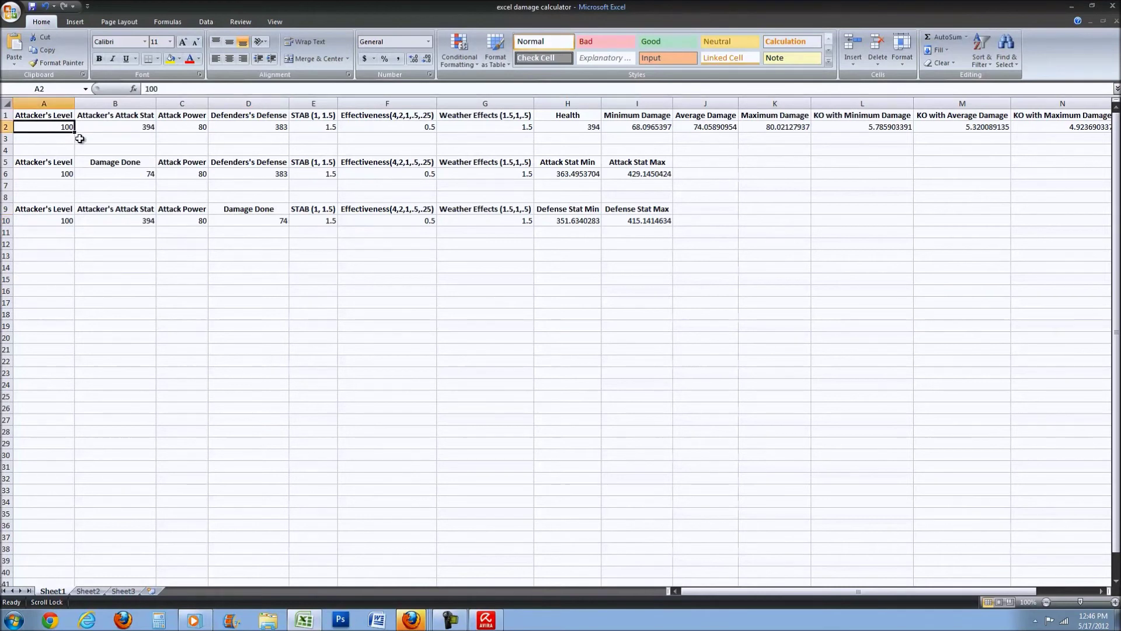
key("Delete")
left_click(139, 132)
left_click(204, 127)
key("Delete")
left_click(280, 128)
key("Delete")
left_click(311, 132)
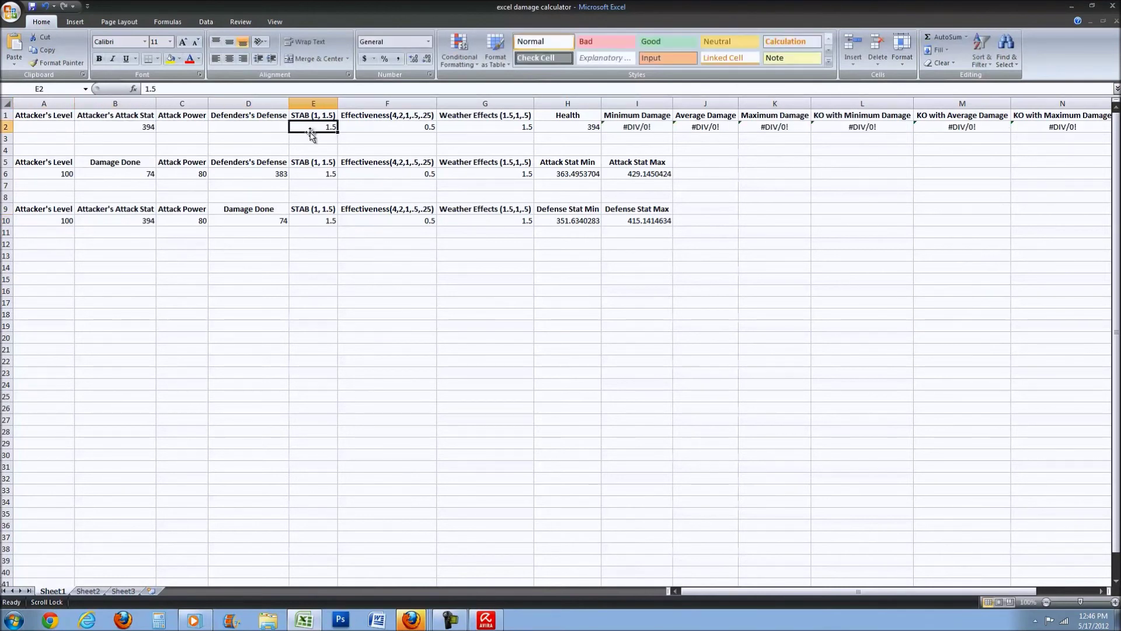
key("Delete")
left_click(344, 127)
left_click(528, 130)
key("Delete")
left_click(548, 129)
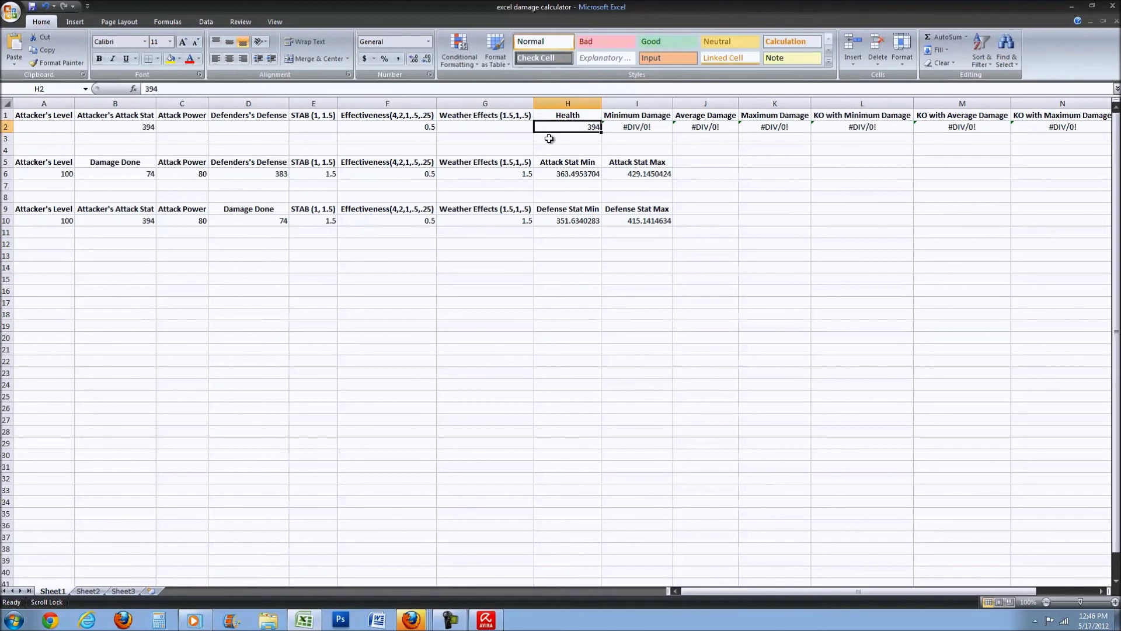
key("Delete")
Clear weather, effectiveness 0.5, defense 383, damage done 74 and level 100 from row 6
left_click(558, 171)
left_click(525, 177)
key("BackSpace")
left_click(433, 175)
key("Delete")
left_click(295, 173)
left_click(217, 173)
key("Delete")
left_click(187, 173)
left_click(144, 173)
key("BackSpace")
left_click(59, 174)
key("BackSpace")
Clear row 10's attack stat 394, power 80, damage done 74, STAB 1.5 and effectiveness 0.5
left_click(58, 221)
left_click(117, 221)
key("BackSpace")
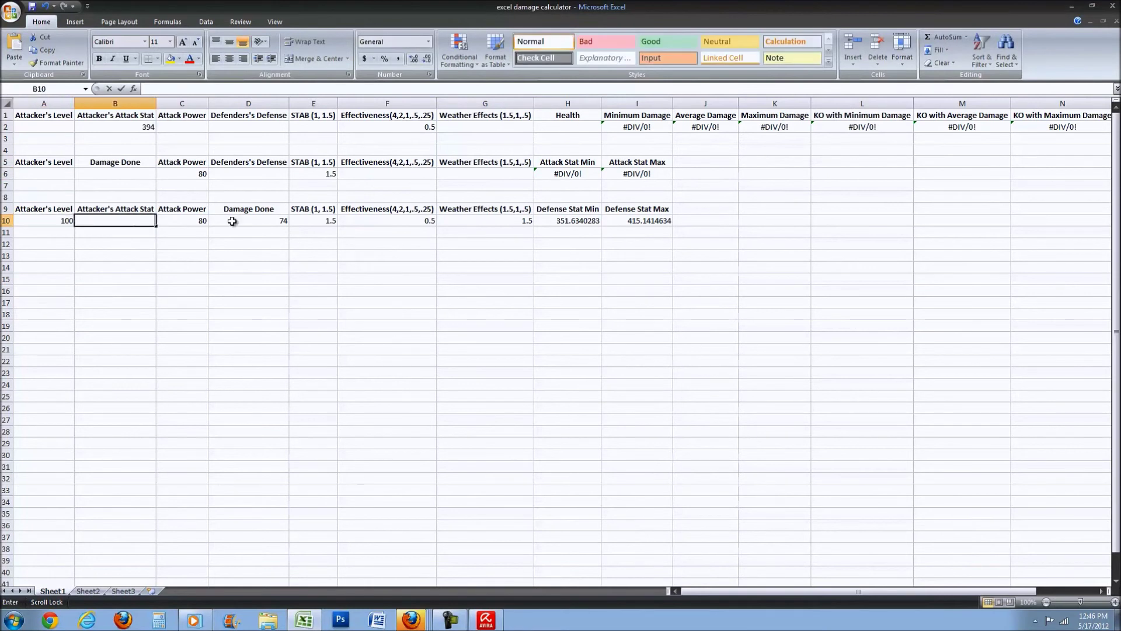
left_click(195, 221)
key("Delete")
key("Tab")
left_click(59, 221)
key("Delete")
left_click(263, 221)
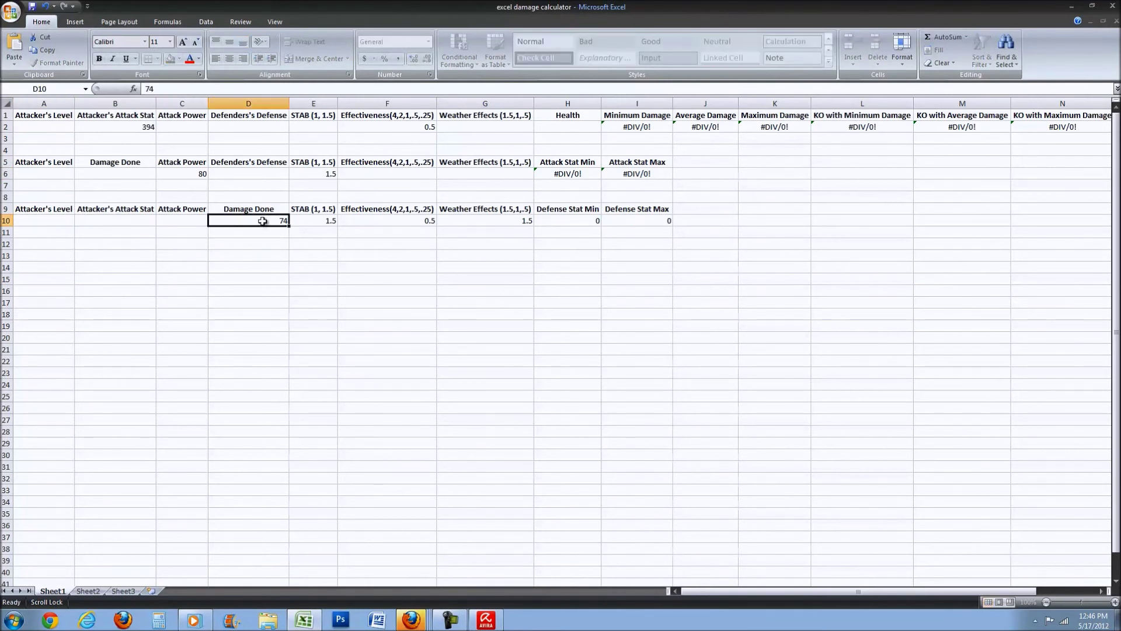
key("Delete")
left_click(325, 220)
key("Delete")
left_click(419, 220)
key("Delete")
left_click(446, 221)
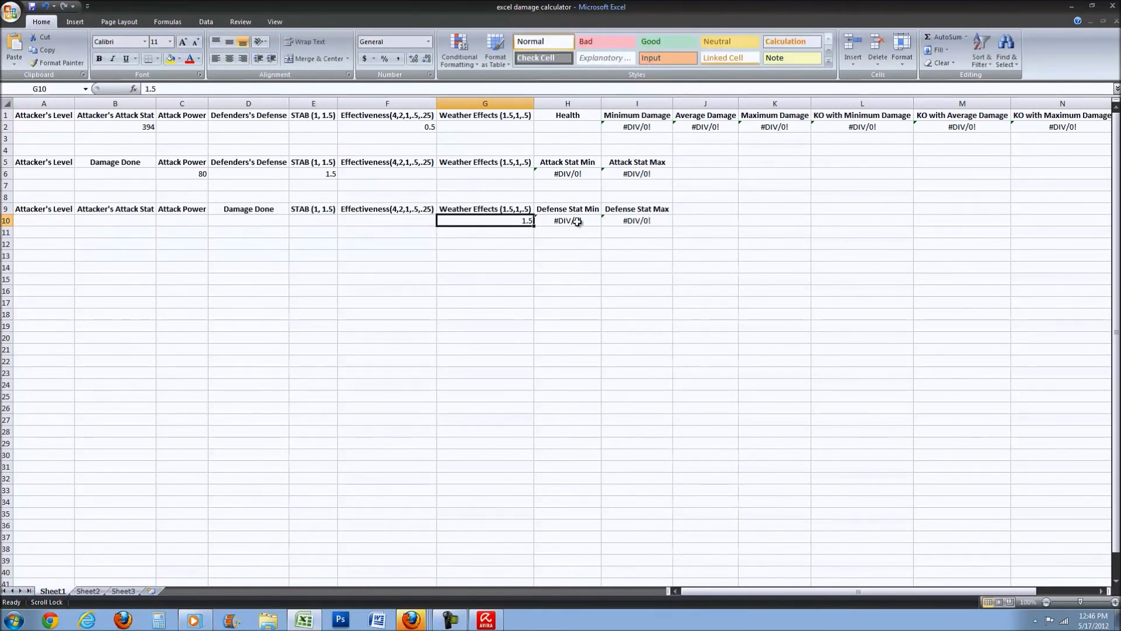
left_click(577, 221)
left_click(477, 224)
Clear the leftover sample values in C6, B2, F2 and G10
left_click_drag(60, 111, 1012, 135)
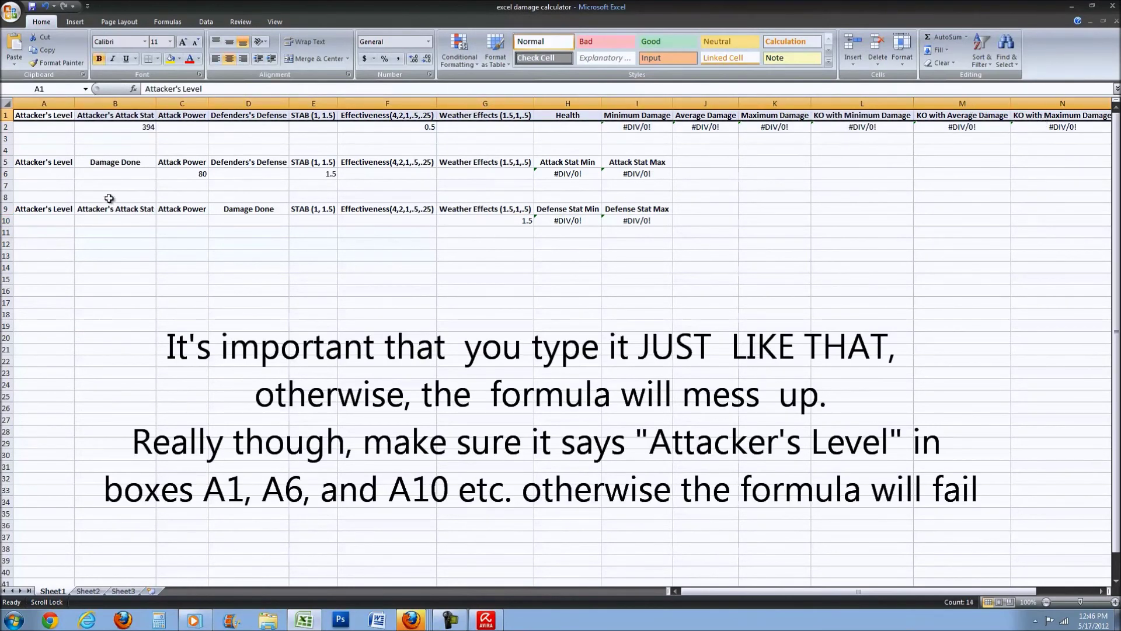
left_click_drag(57, 162, 608, 160)
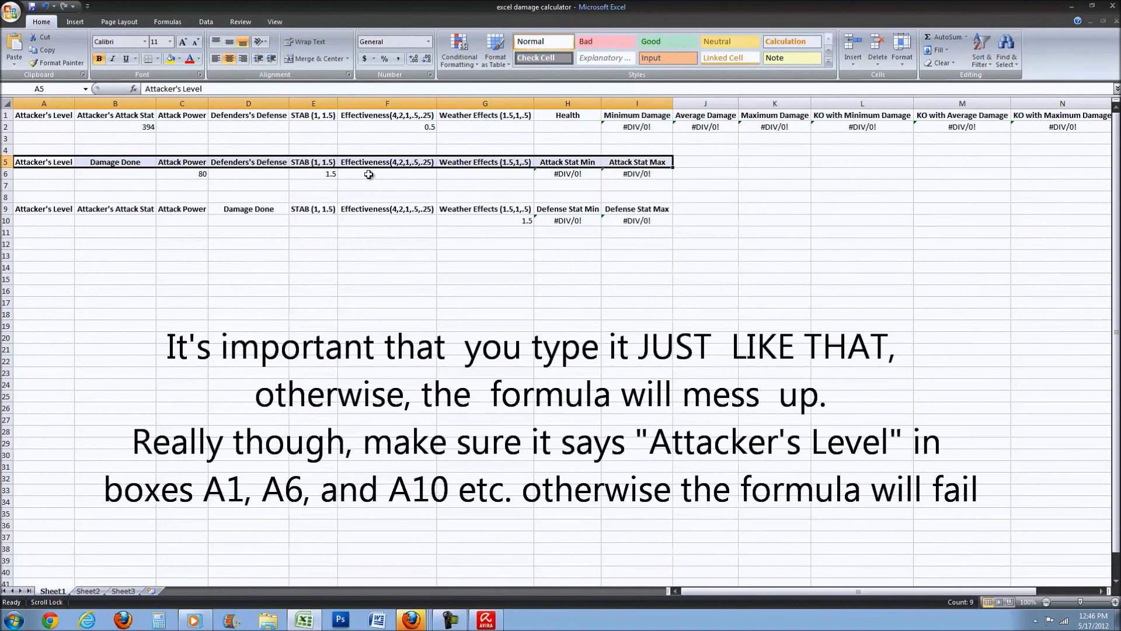
left_click(321, 178)
left_click(198, 176)
key("Delete")
left_click(115, 126)
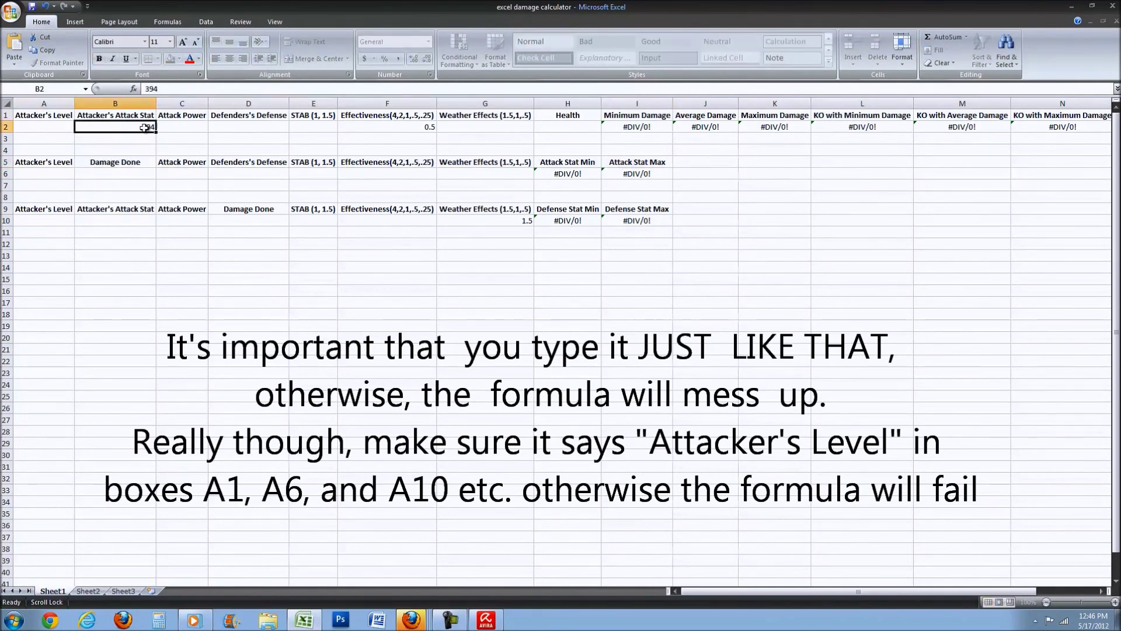
key("Delete")
left_click(387, 127)
key("Delete")
left_click(502, 226)
key("BackSpace")
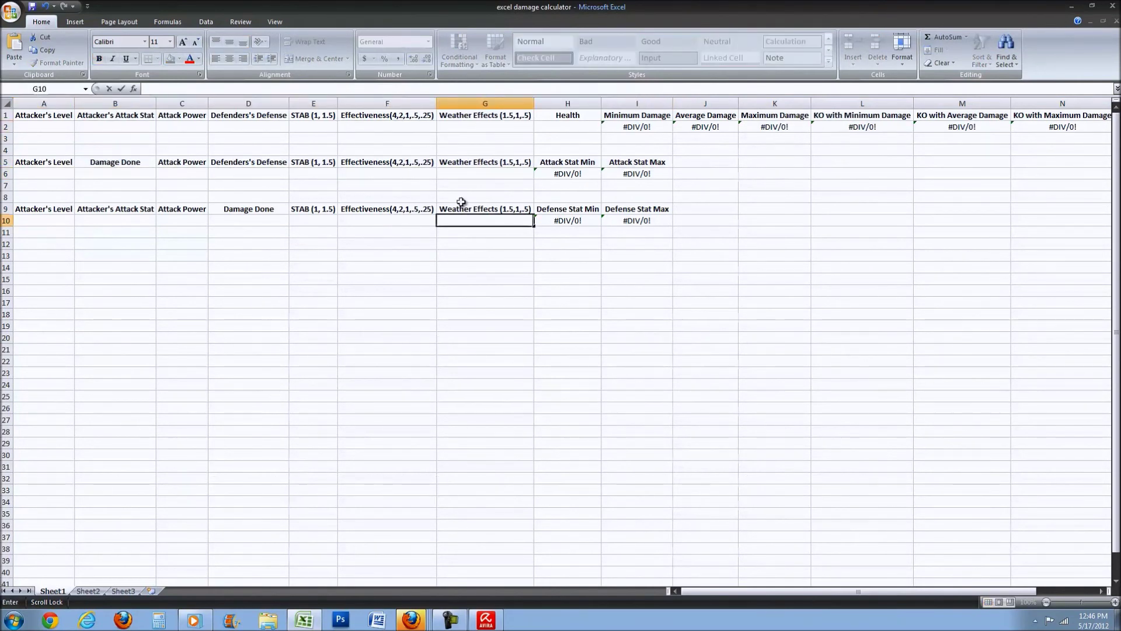
Select the header label rows 1, 5 and 9 to review the calculator layout
left_click_drag(45, 119, 948, 121)
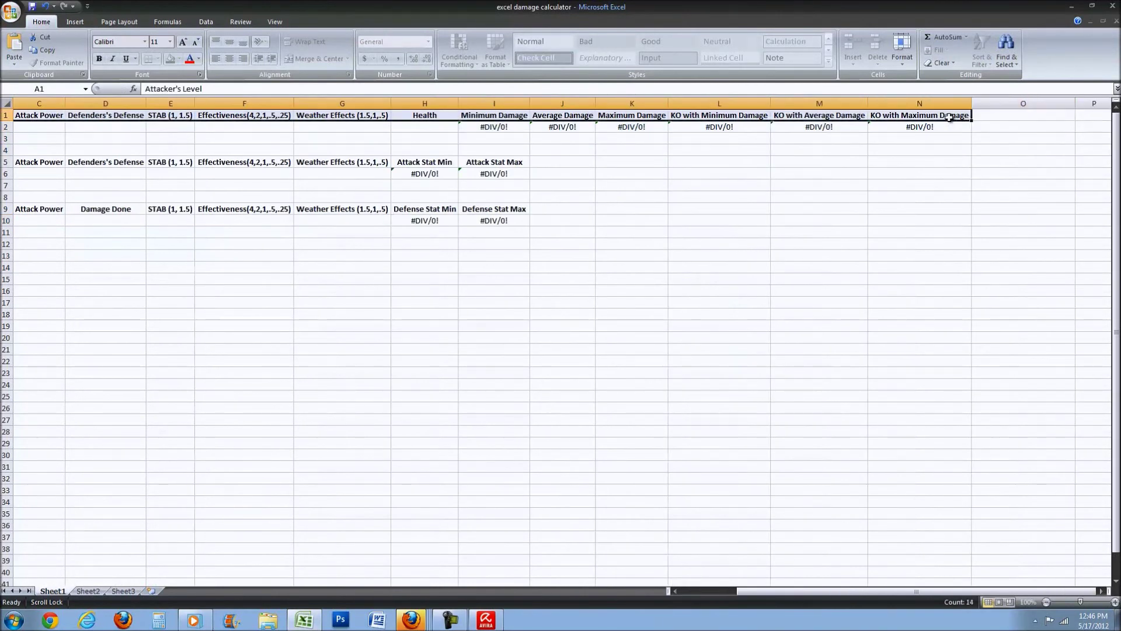
left_click_drag(913, 591, 856, 593)
left_click_drag(50, 169, 666, 166)
left_click_drag(35, 211, 660, 209)
left_click(660, 134)
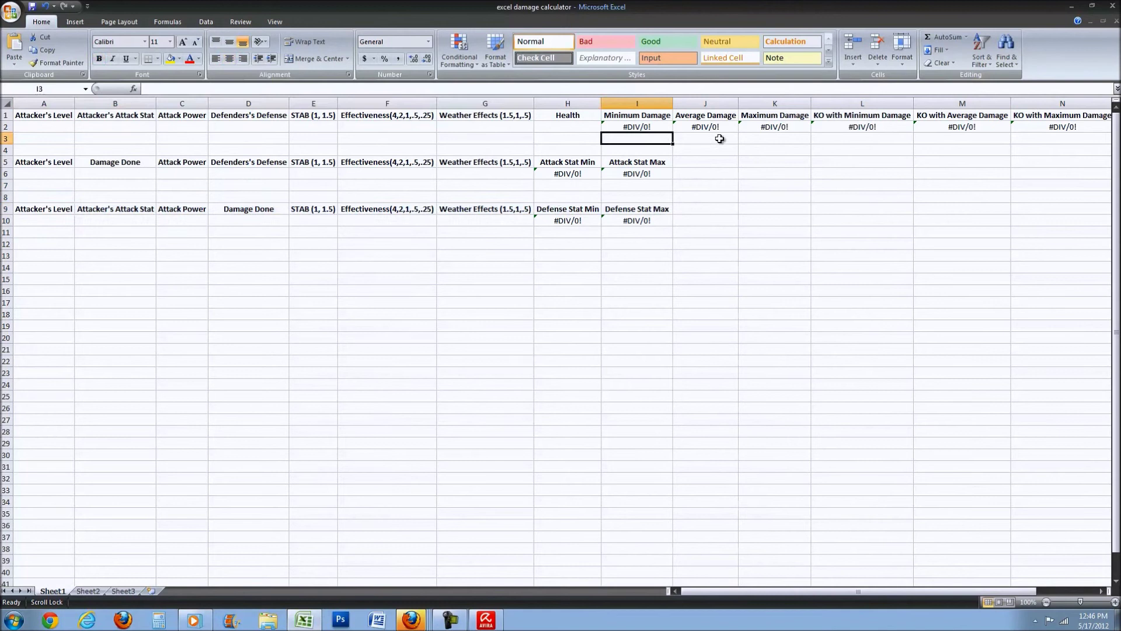
left_click(635, 127)
left_click(697, 127)
left_click(774, 129)
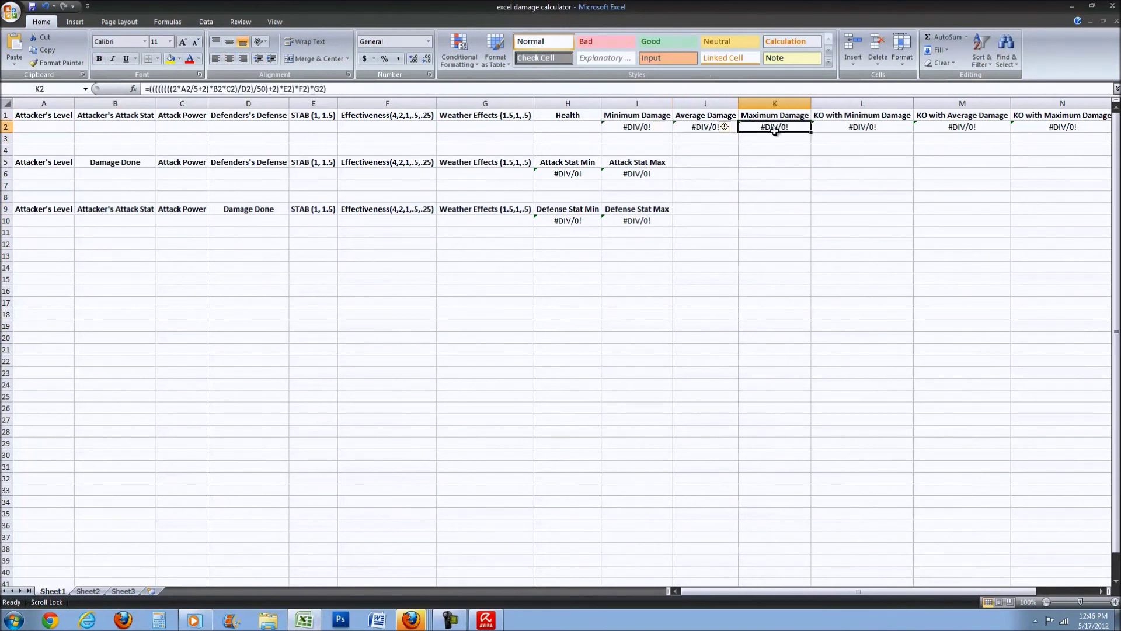
left_click(856, 126)
left_click(964, 126)
left_click(1030, 130)
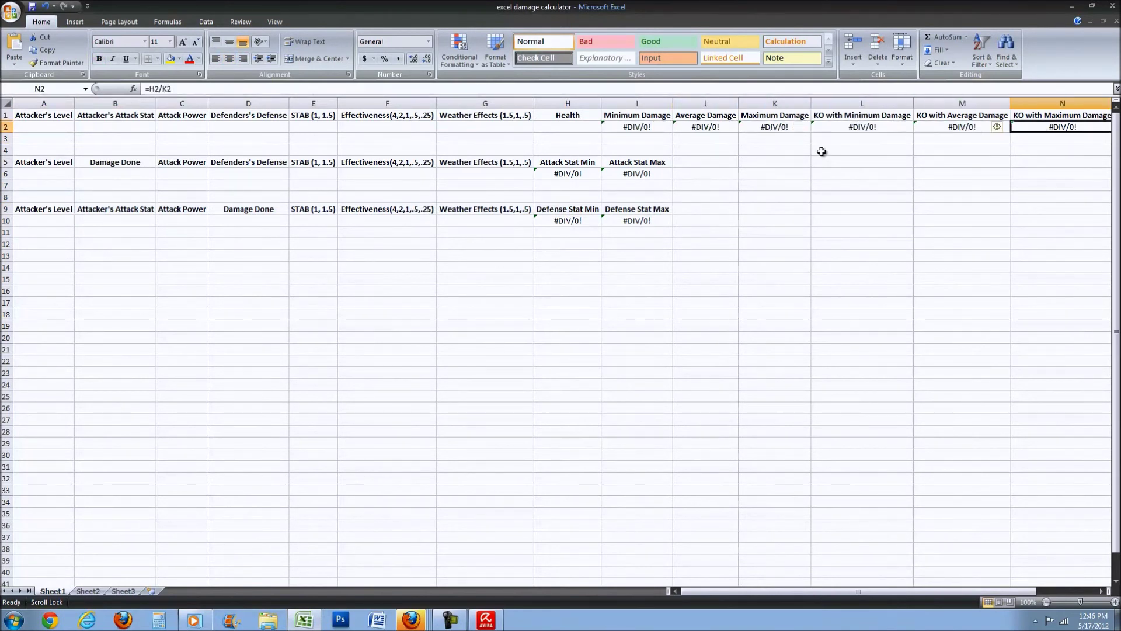
left_click(576, 177)
left_click(623, 176)
left_click(576, 221)
left_click(619, 221)
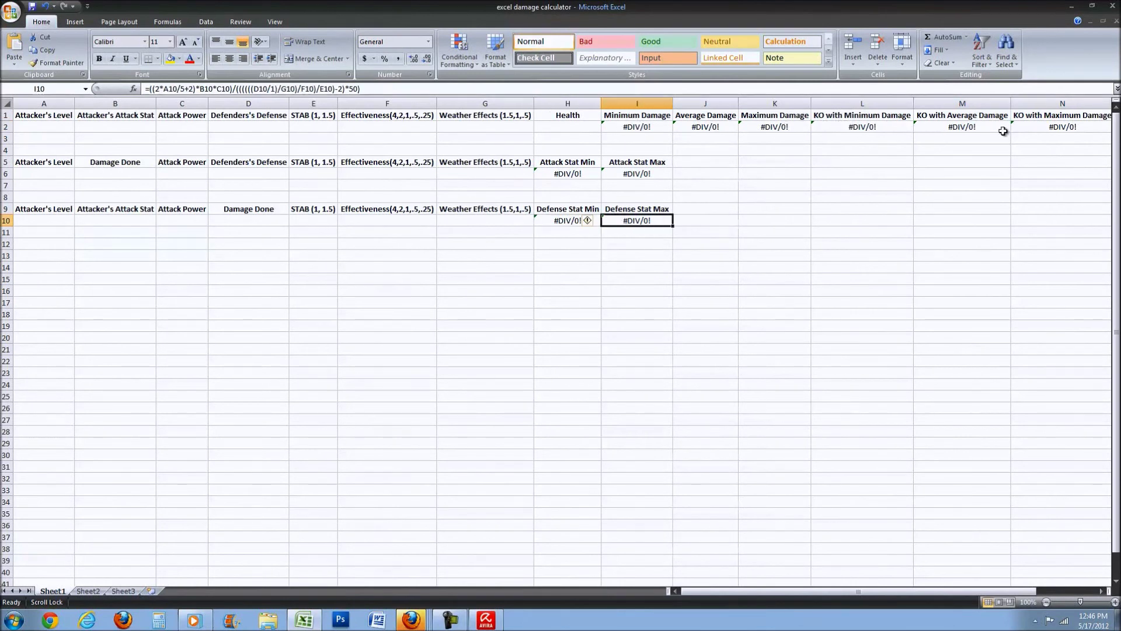
left_click_drag(819, 117, 862, 115)
left_click(700, 113)
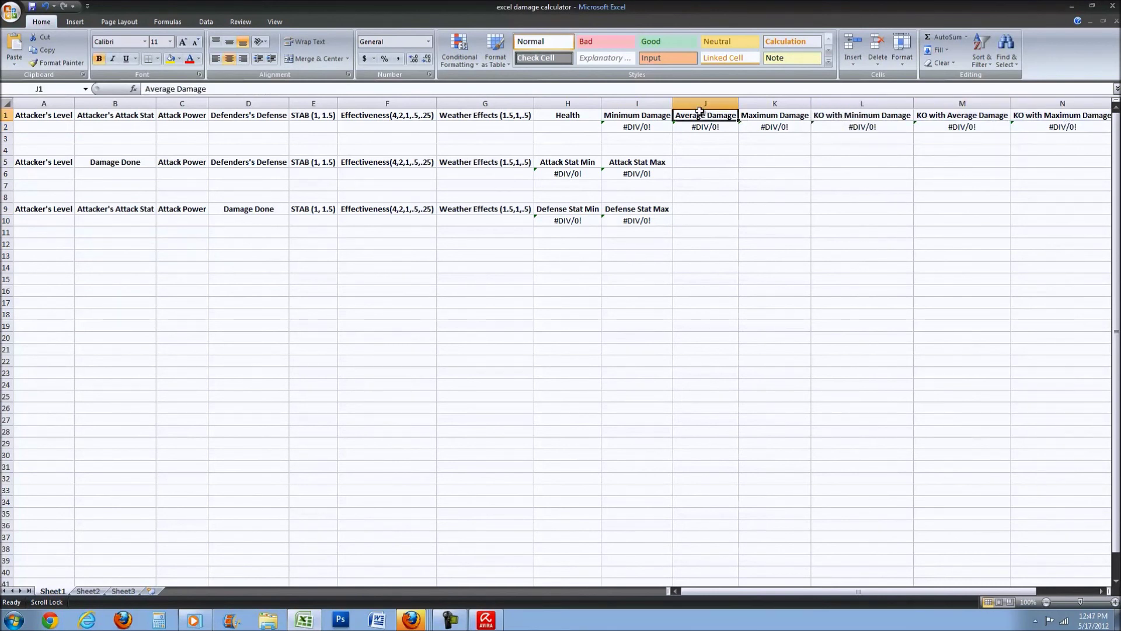
left_click_drag(640, 122, 773, 122)
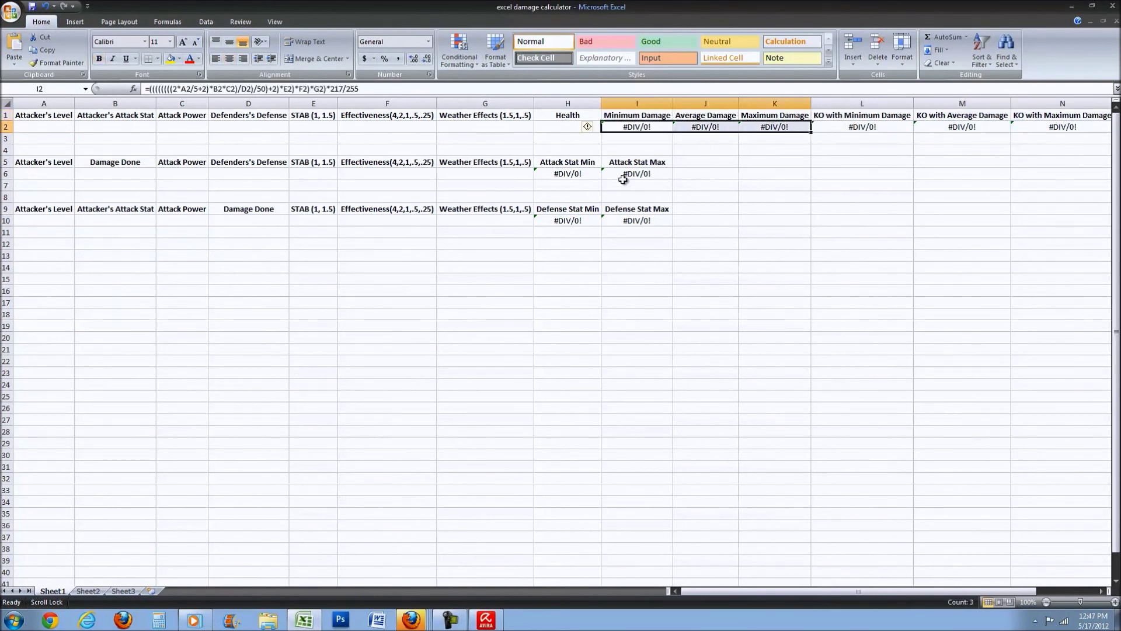
left_click(578, 177)
left_click_drag(578, 177, 607, 218)
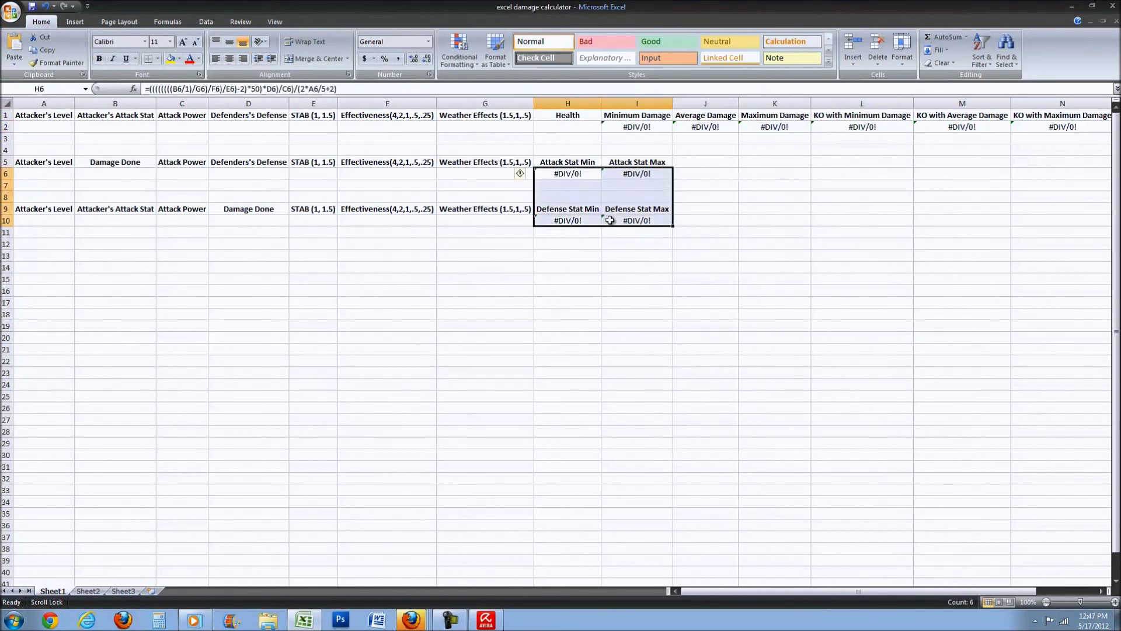
left_click(678, 209)
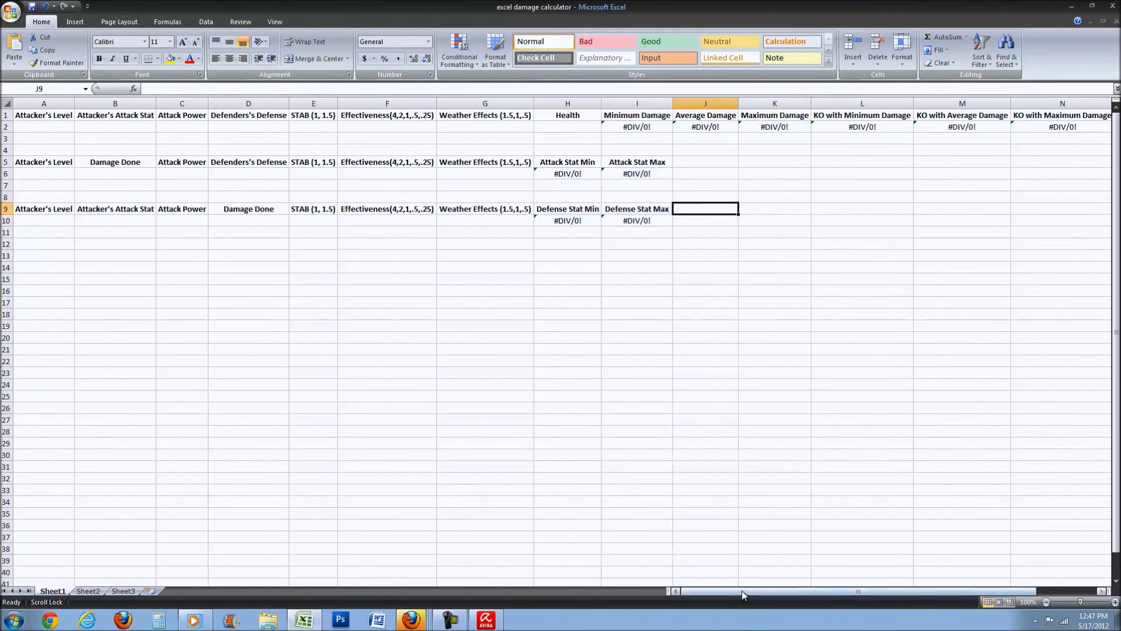
left_click(633, 132)
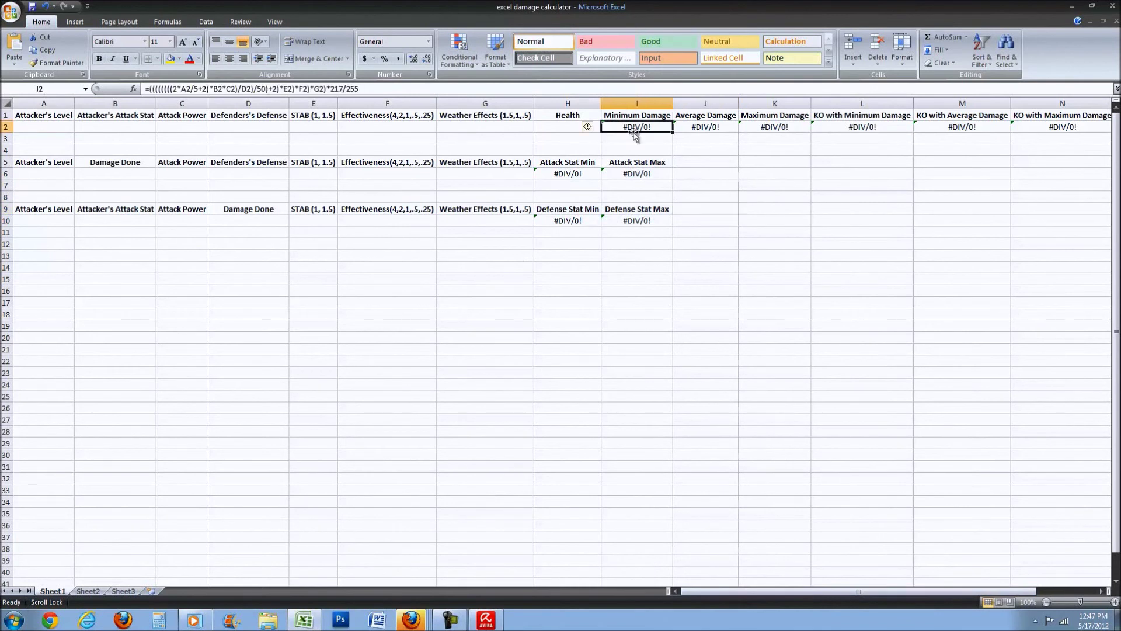
left_click_drag(358, 89, 136, 93)
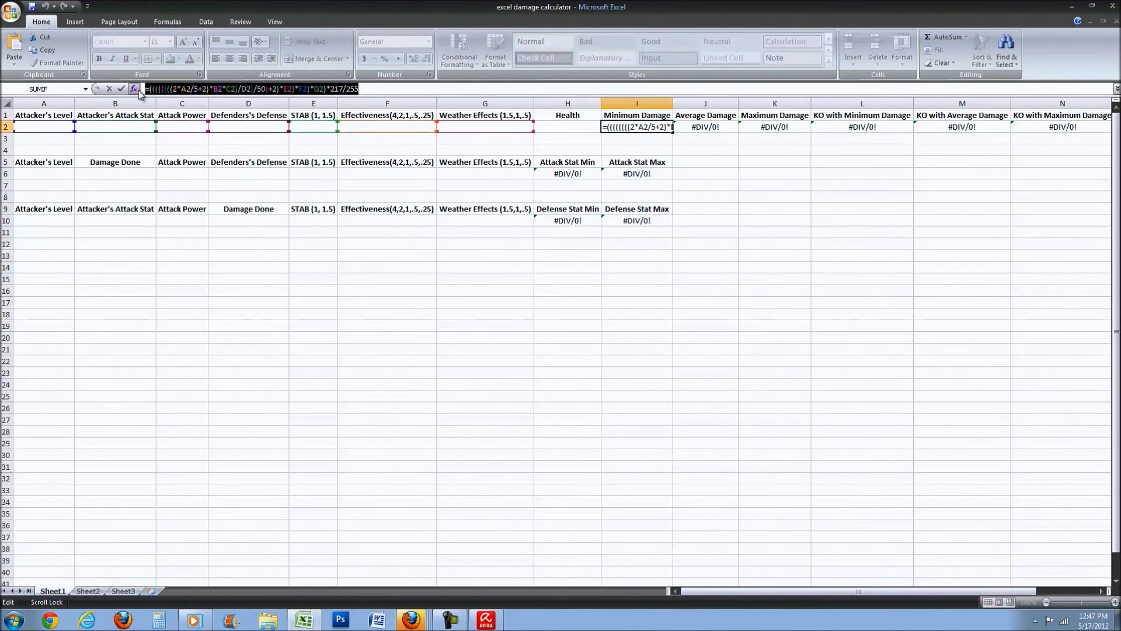
left_click(403, 92)
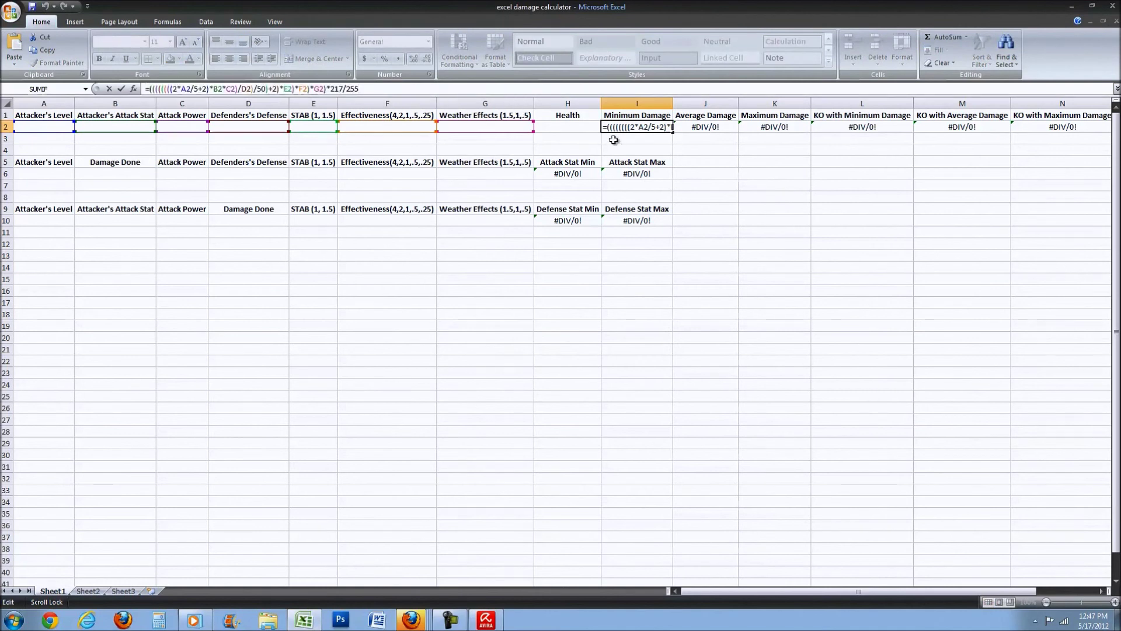
left_click(569, 141)
left_click(565, 130)
left_click(471, 130)
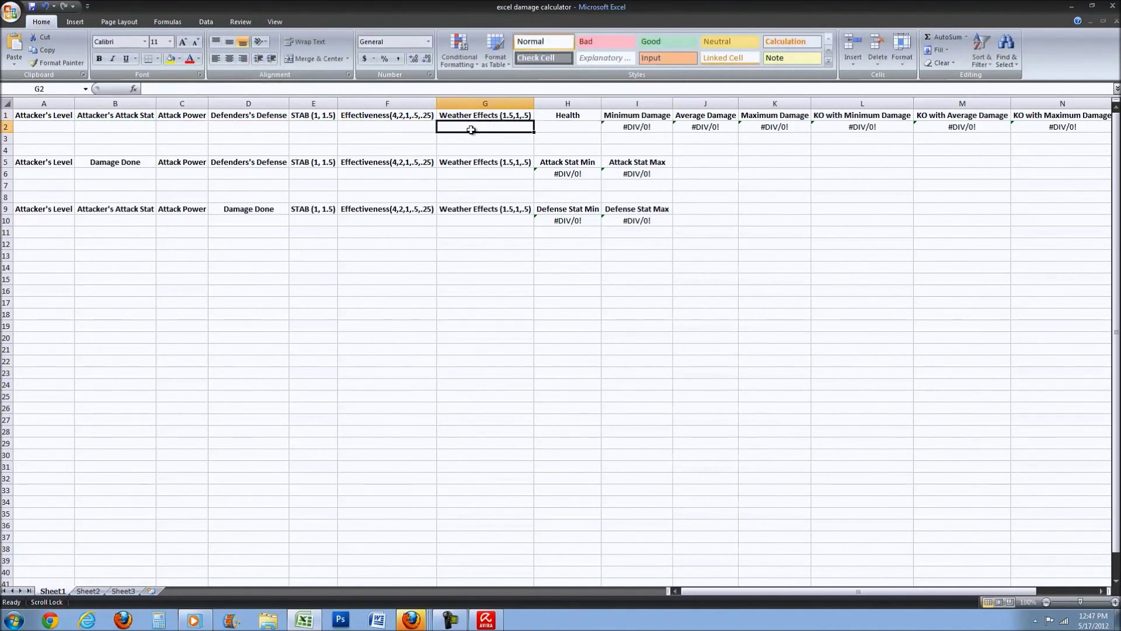
left_click(639, 126)
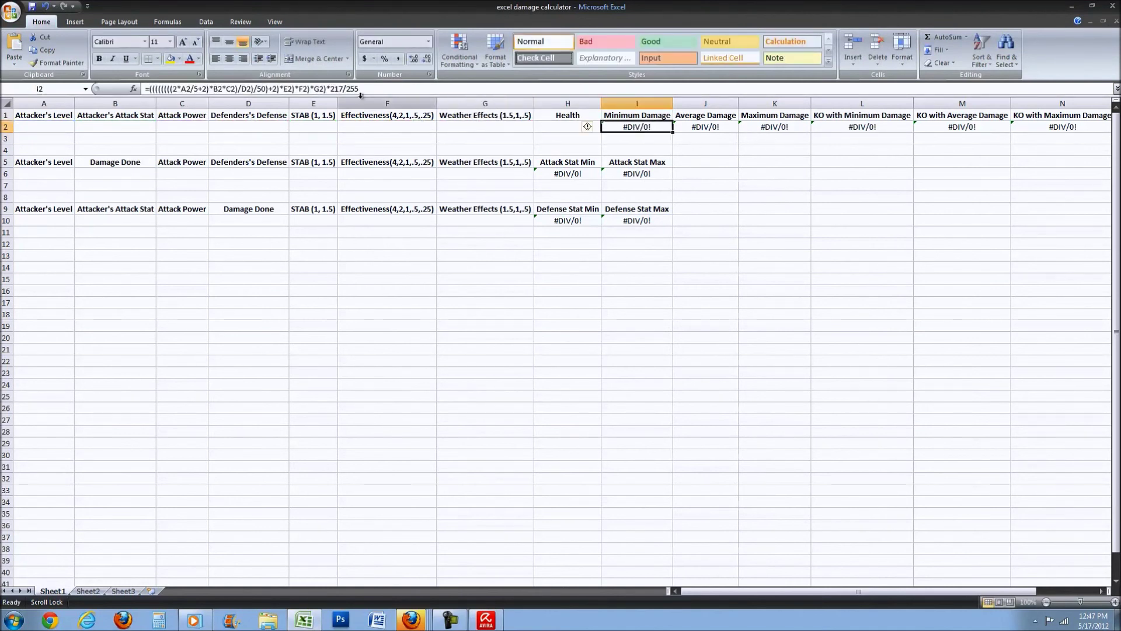
left_click_drag(359, 90, 145, 89)
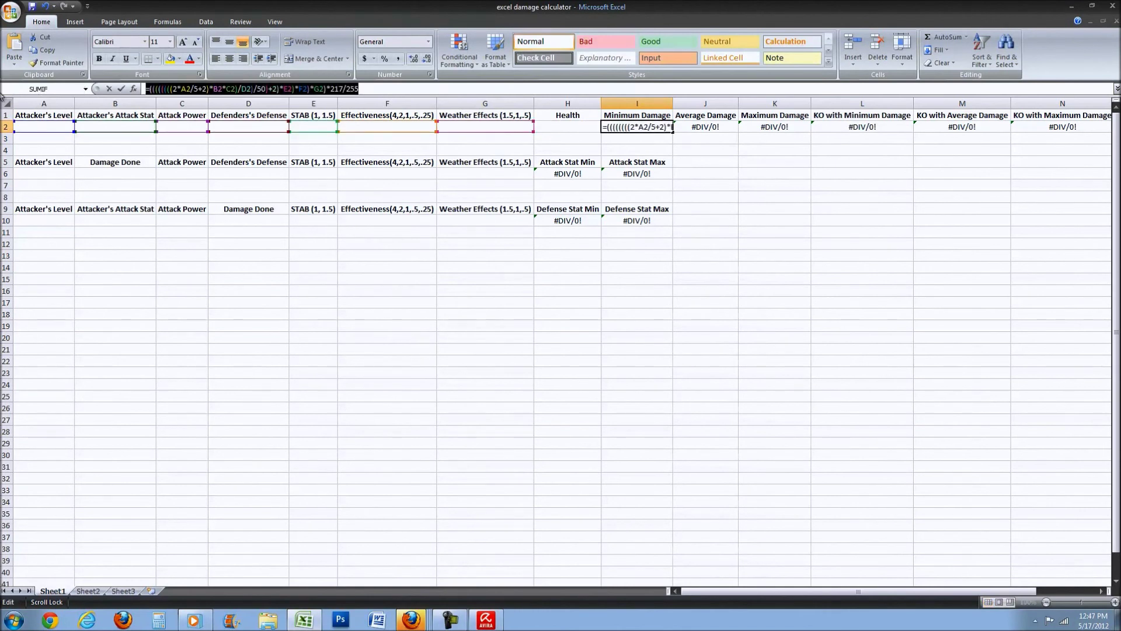
left_click(225, 89)
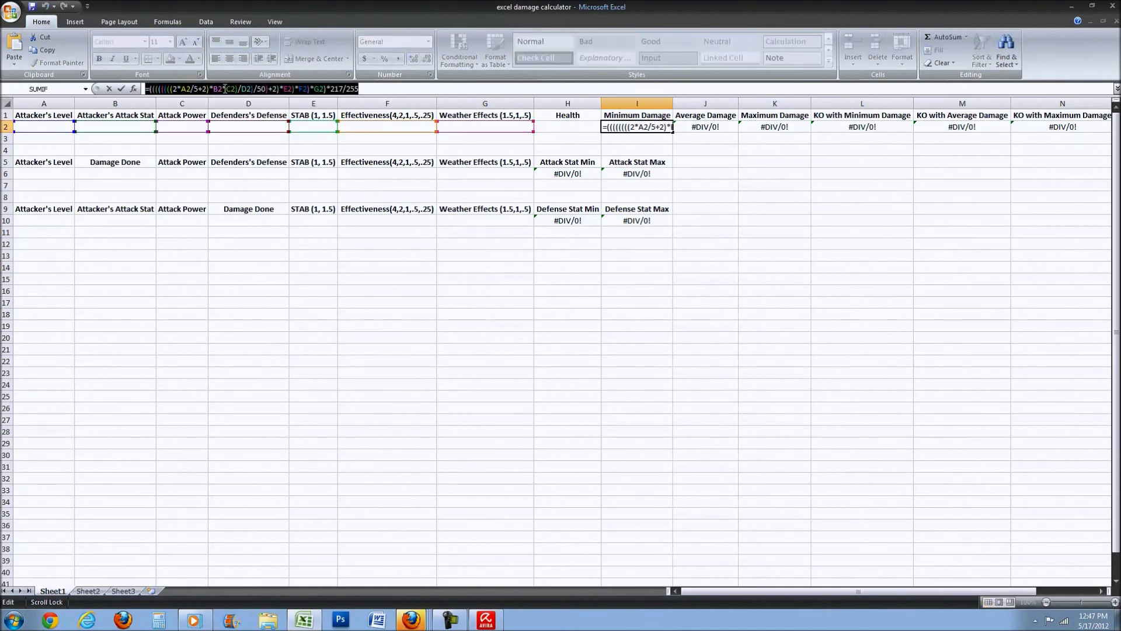
left_click(381, 88)
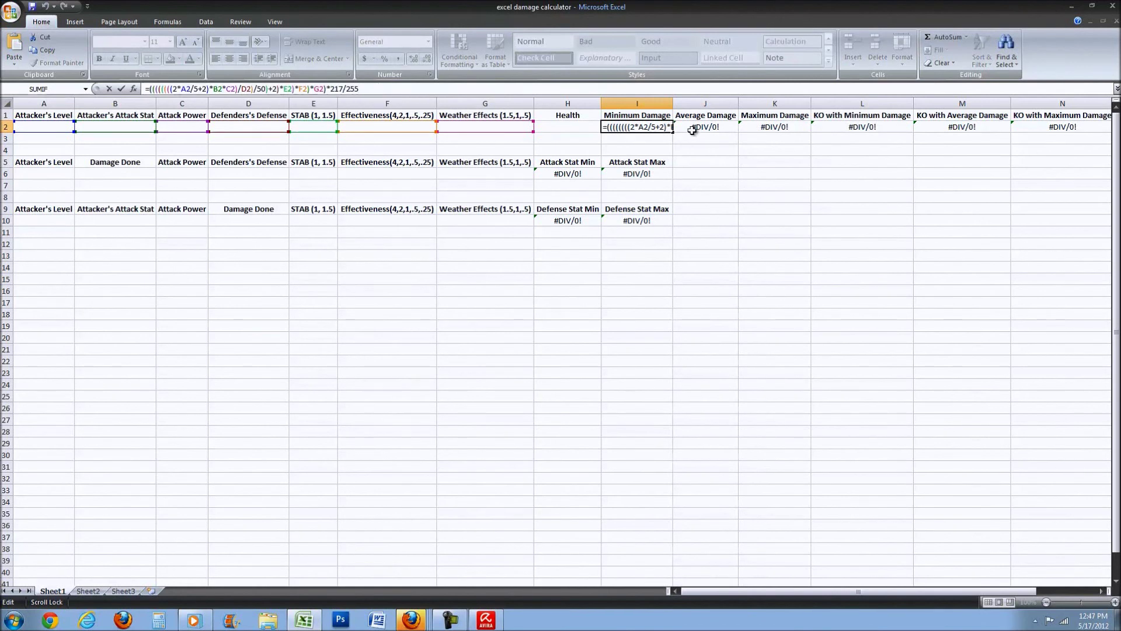
left_click(655, 130)
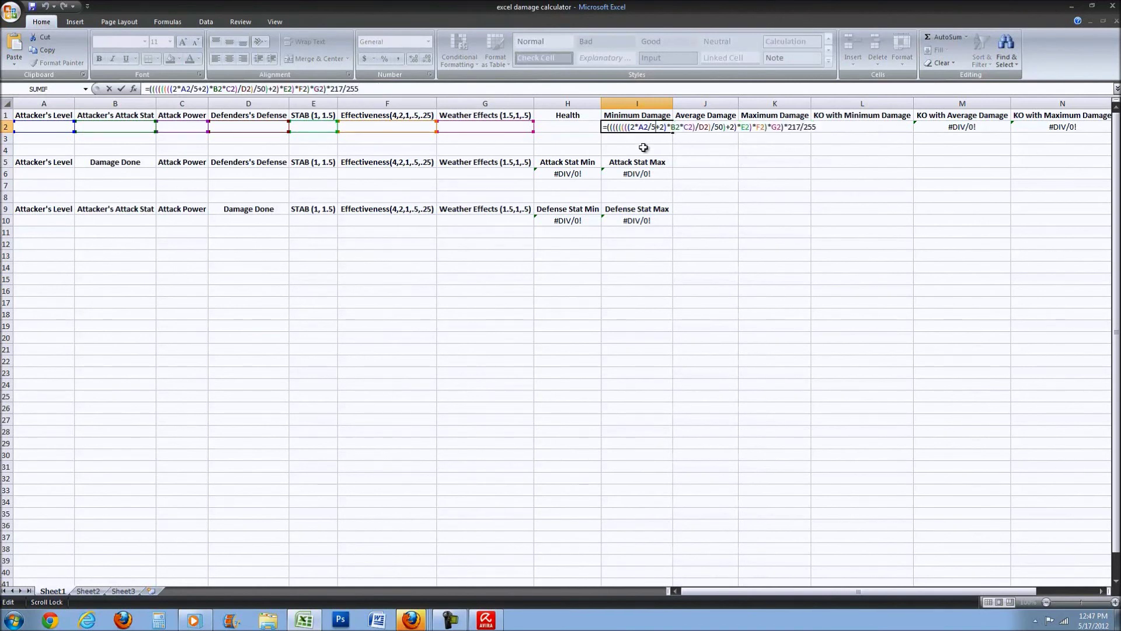
key("Return")
left_click(659, 127)
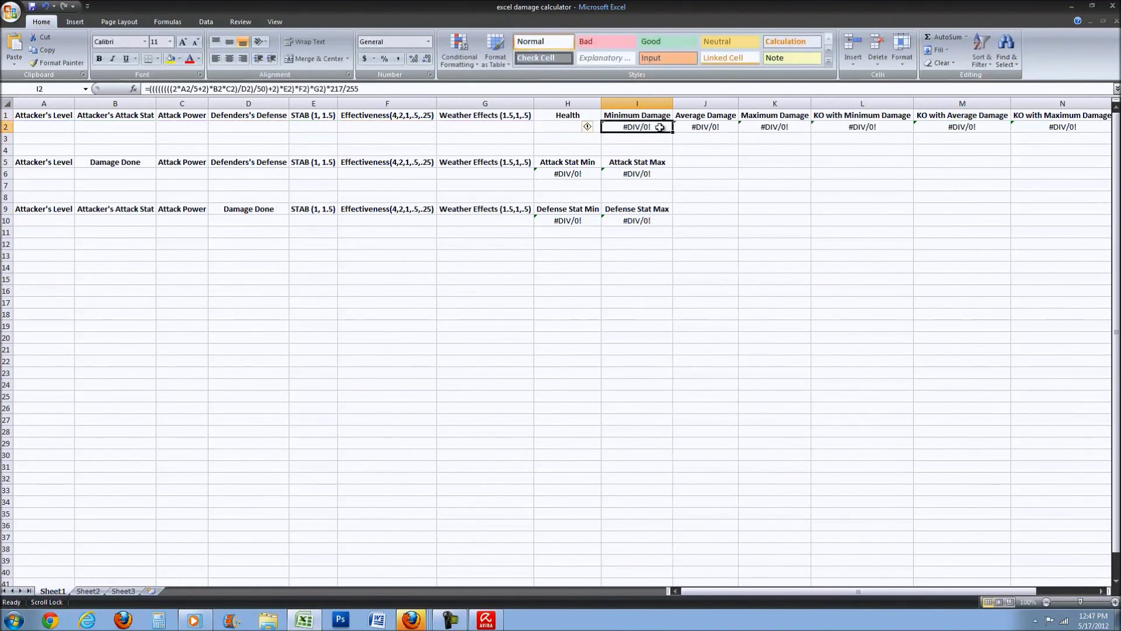
left_click(701, 129)
left_click(775, 126)
left_click(837, 126)
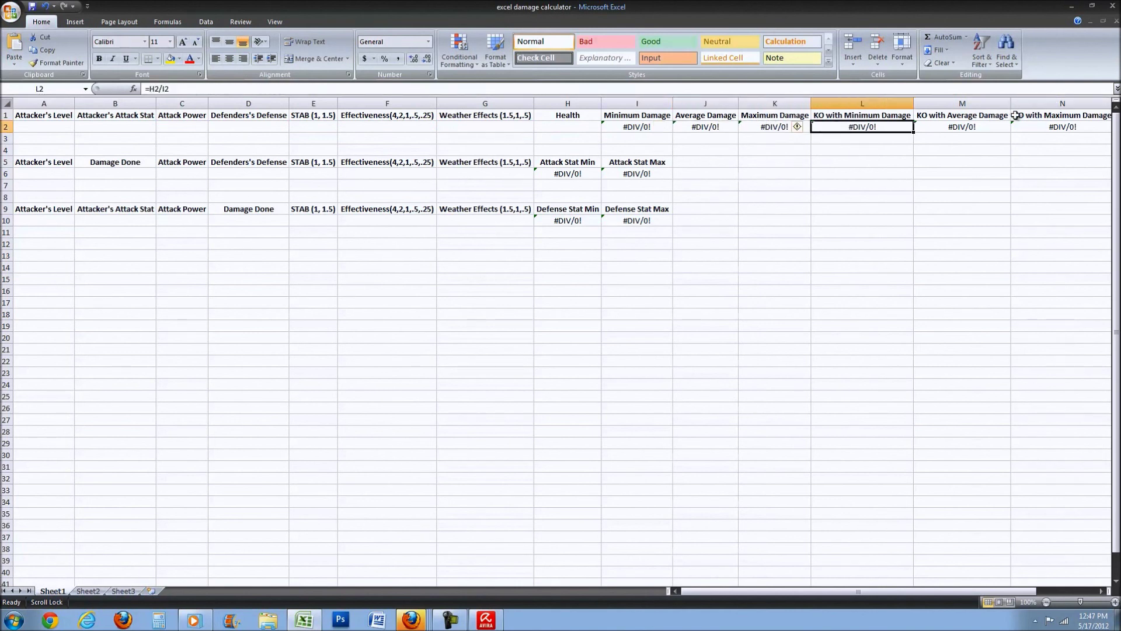
left_click(979, 125)
left_click(1034, 123)
left_click(586, 174)
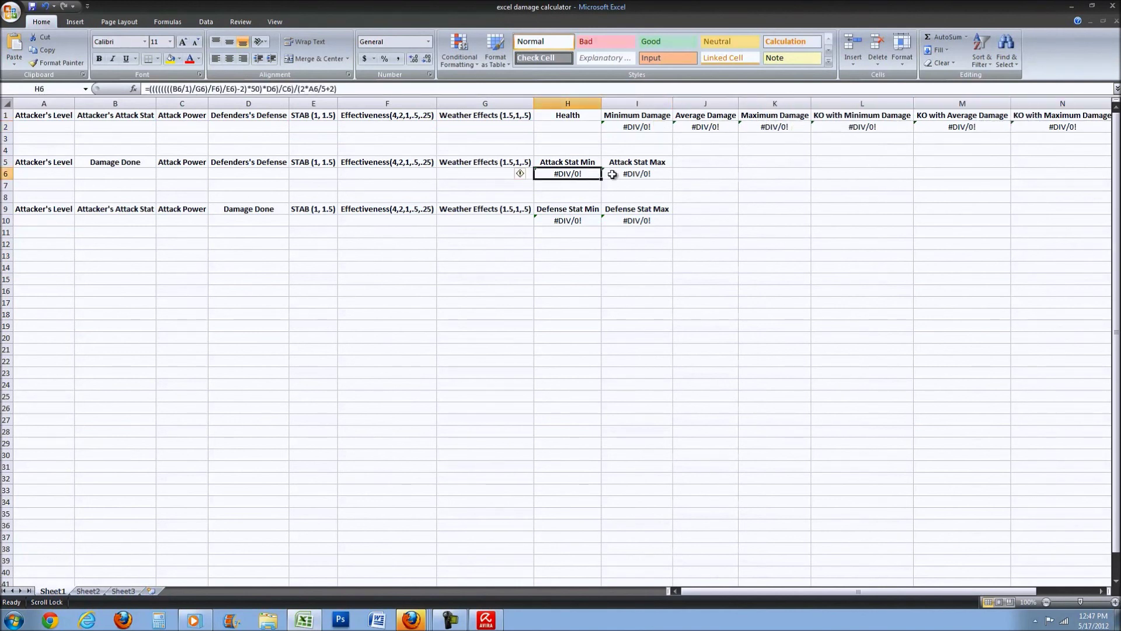
left_click(612, 174)
left_click(592, 219)
left_click(650, 222)
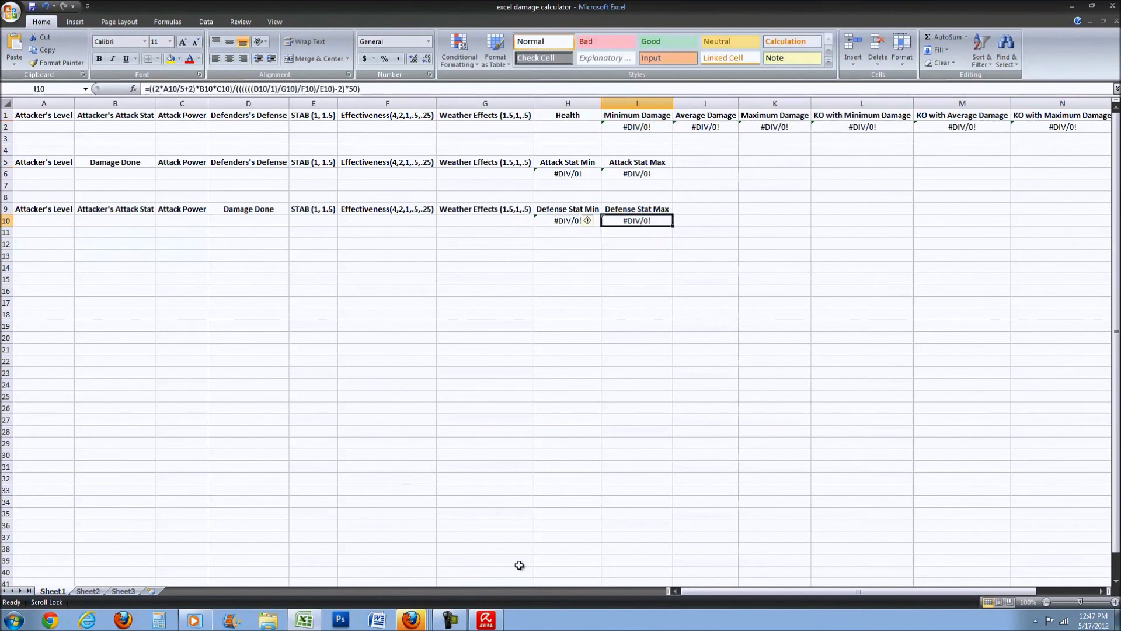
left_click(452, 625)
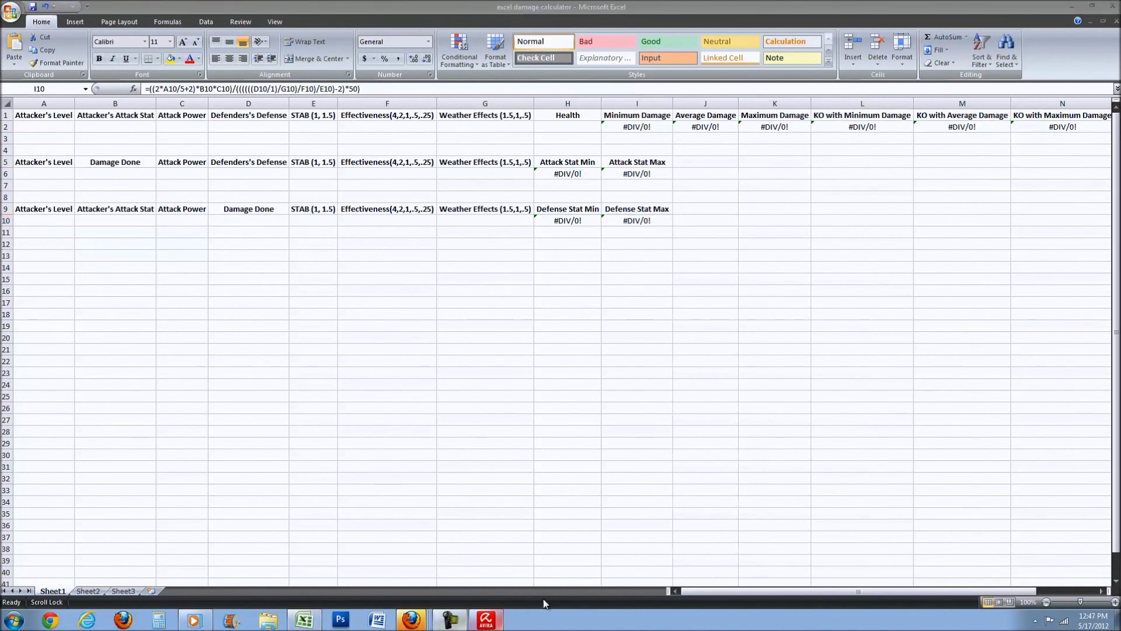